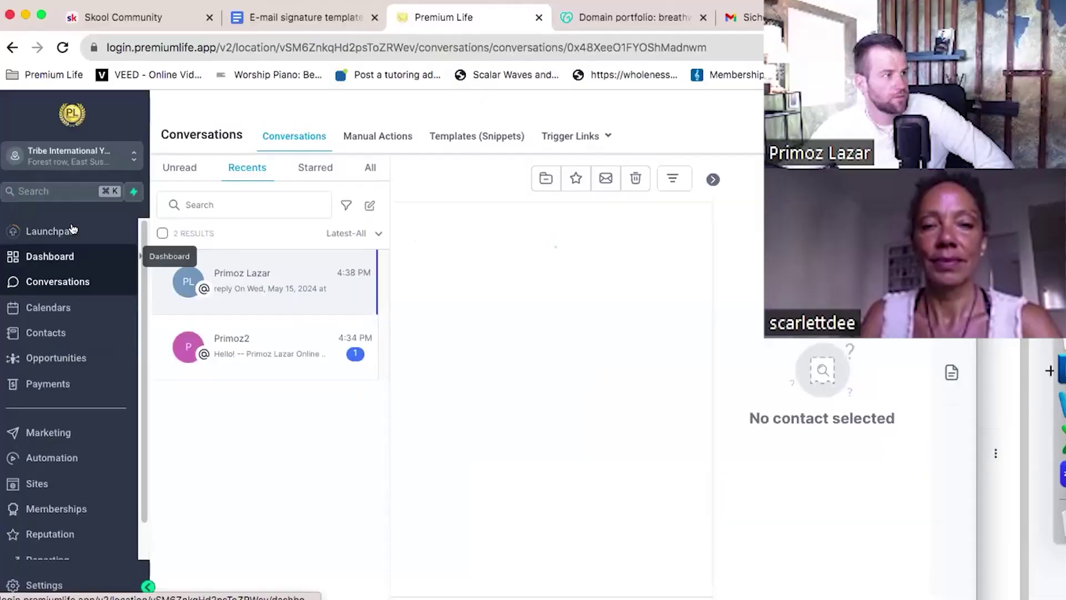
Open the Lead magnet + Waitlist Funnel under Sites and preview its Masterclass Opt-in Page, closing the preview after viewing.
left_click(37, 486)
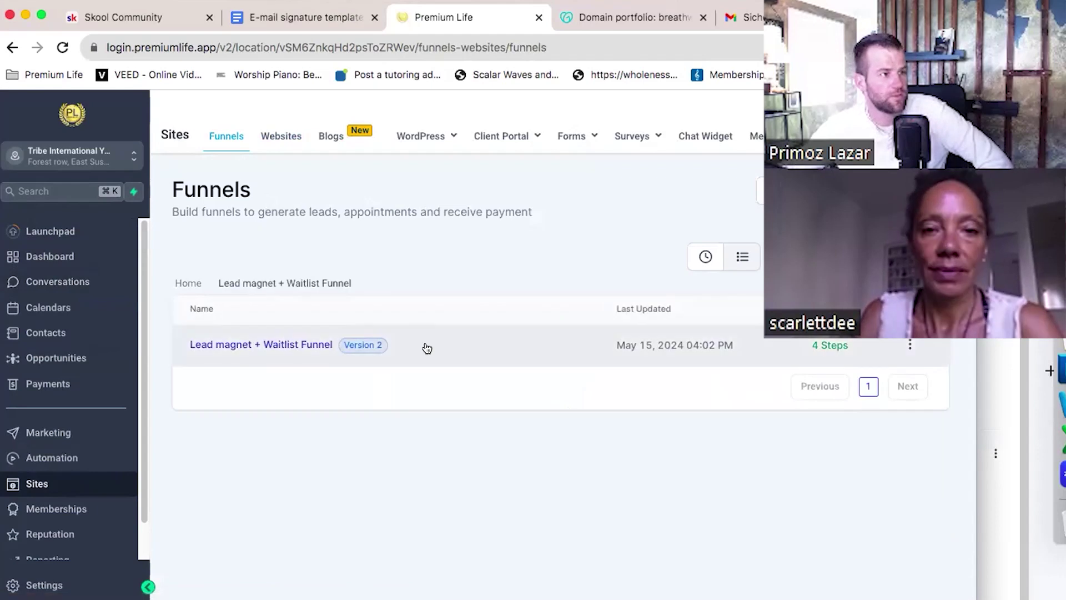
left_click(427, 348)
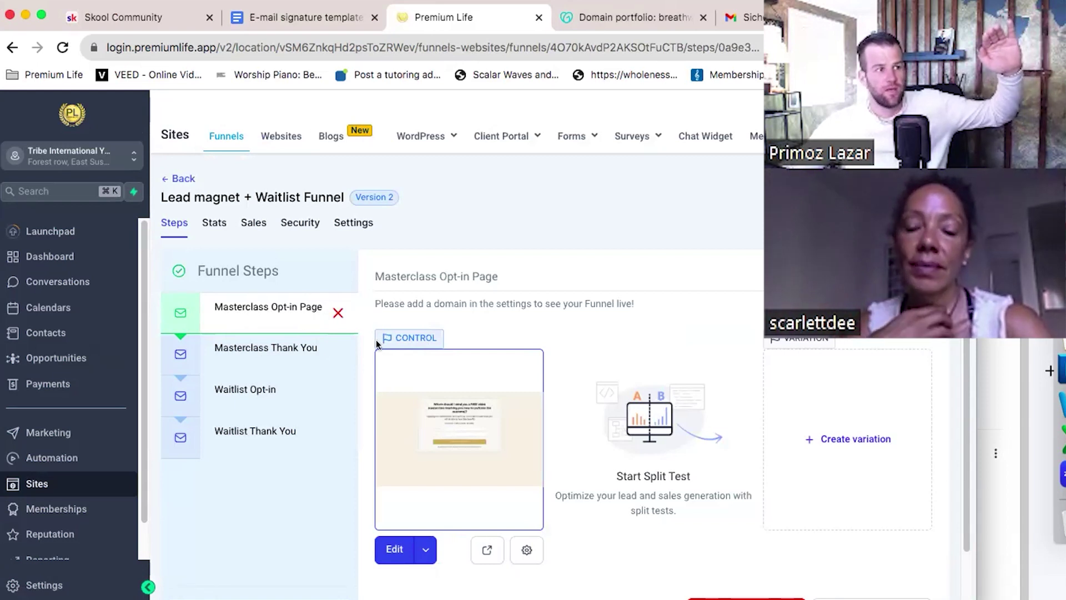
left_click(452, 418)
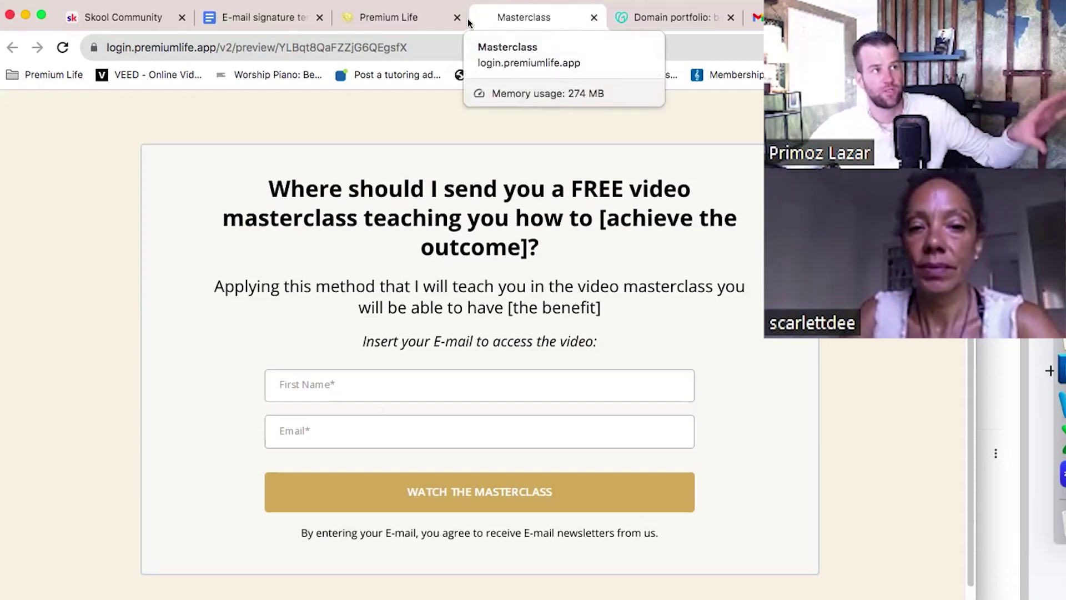
left_click(593, 17)
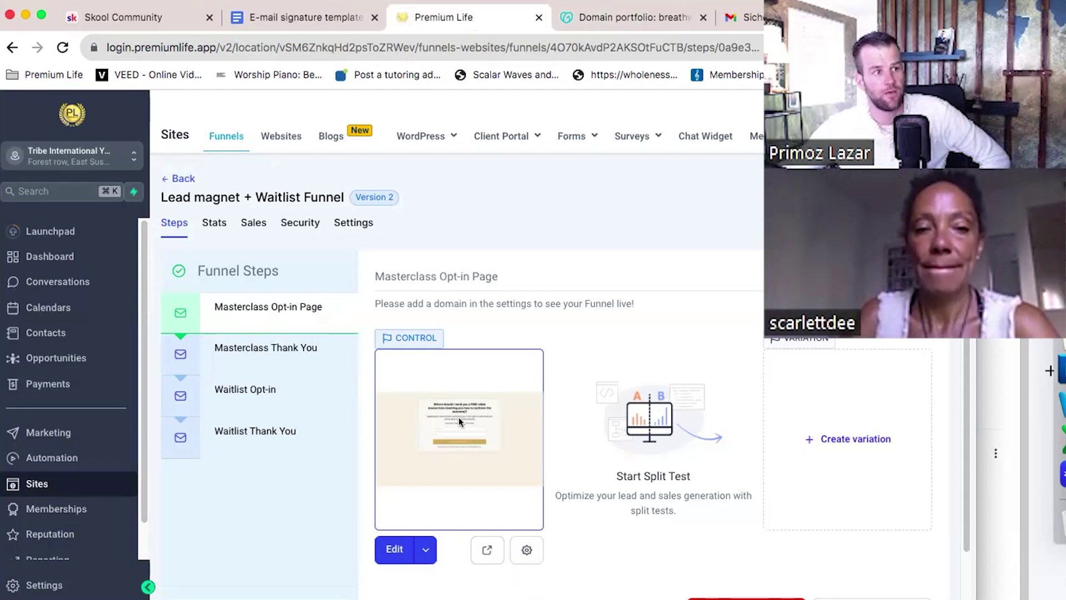
Preview the Masterclass Thank You page and look through it from the video section to the waitlist invitation.
left_click(242, 349)
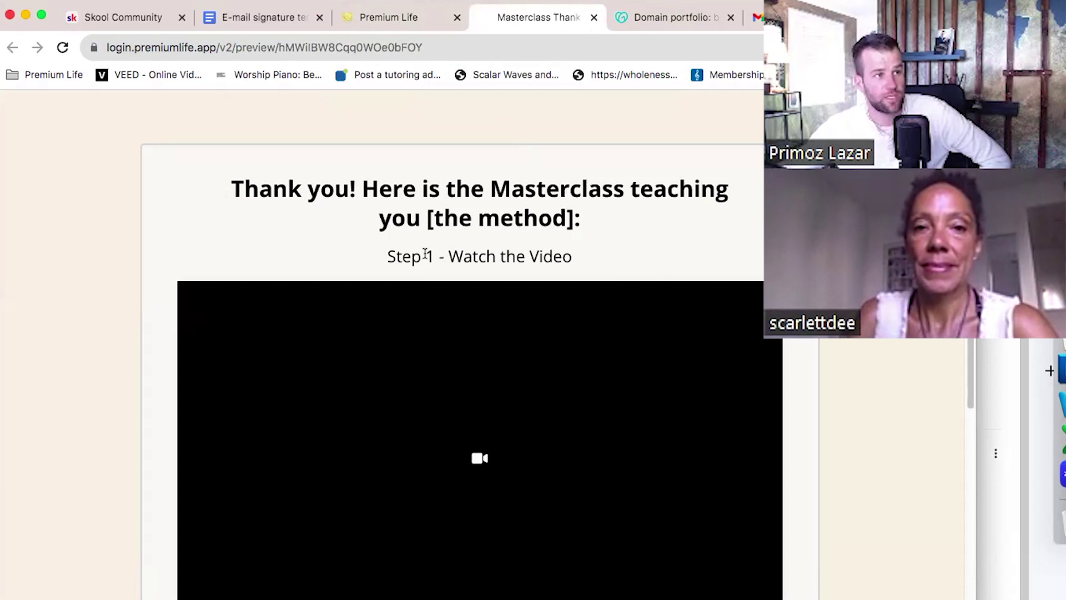
scroll(496, 429, "down", 4)
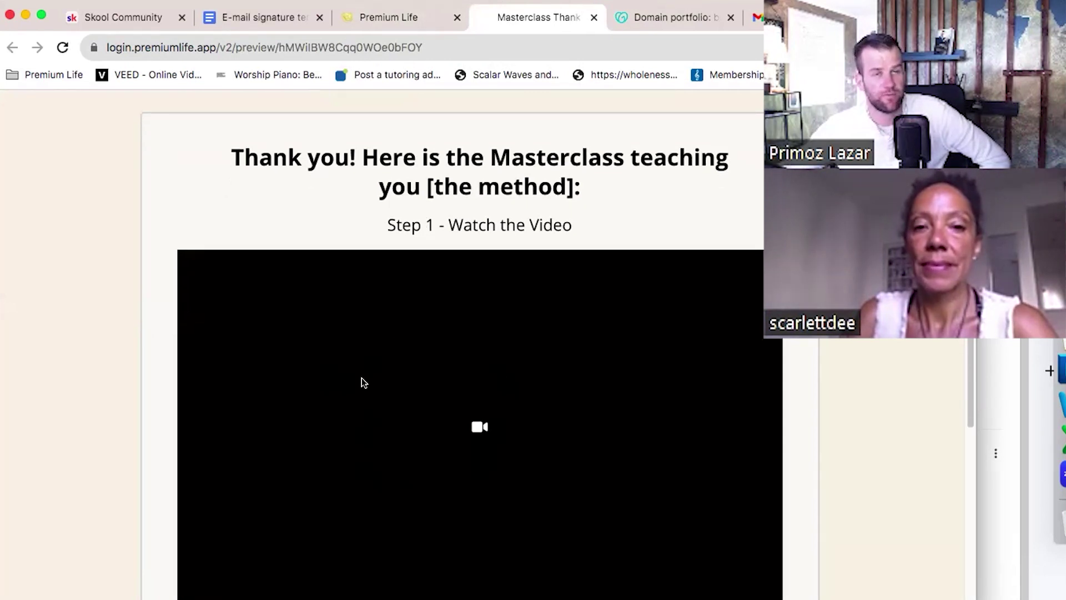
scroll(372, 346, "down", 2)
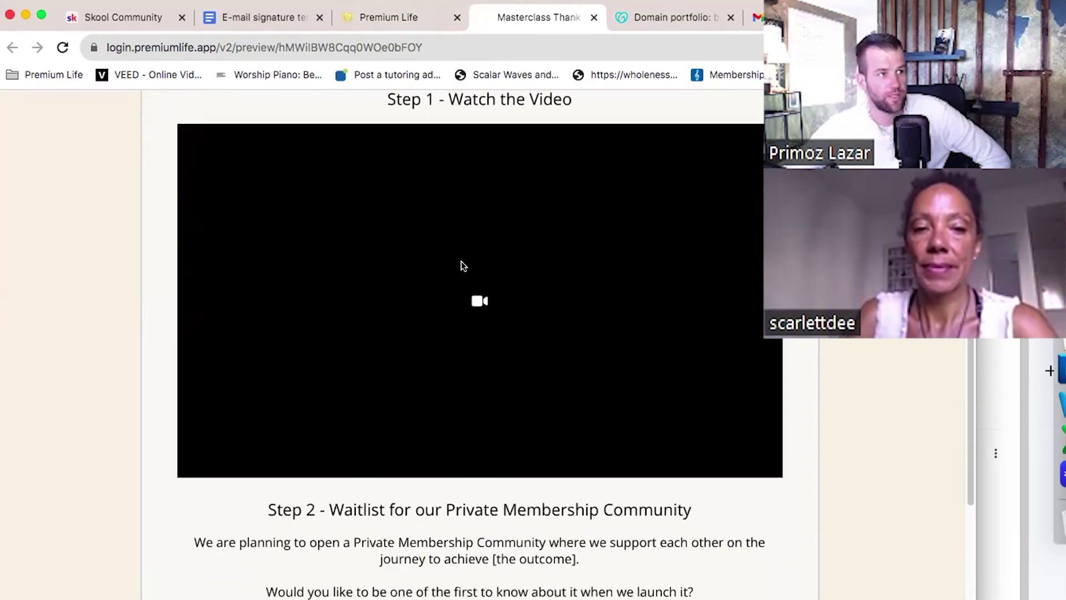
scroll(497, 221, "down", 5)
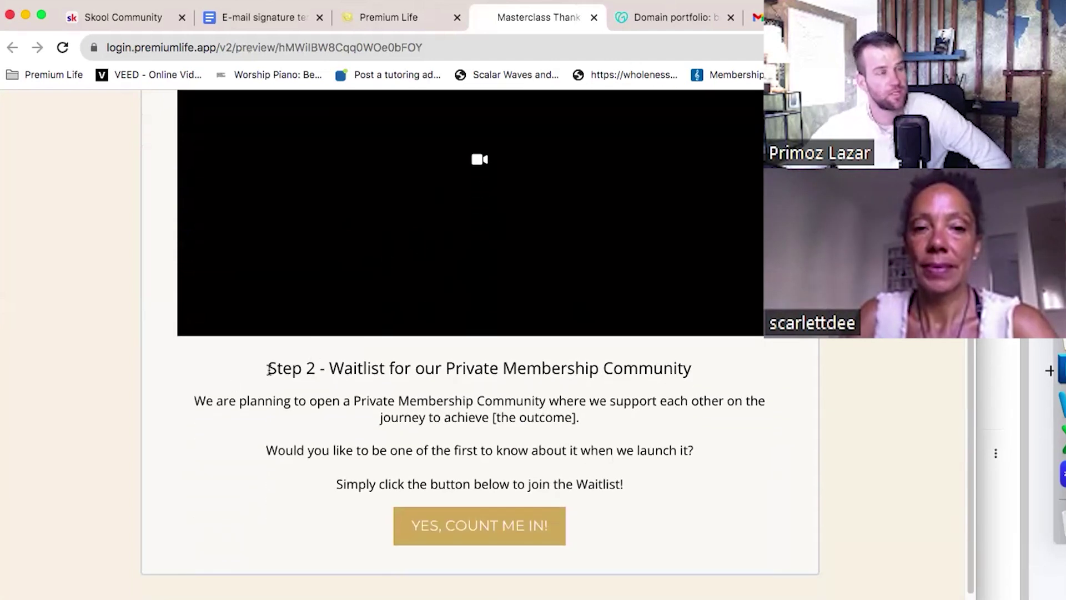
scroll(281, 367, "down", 1)
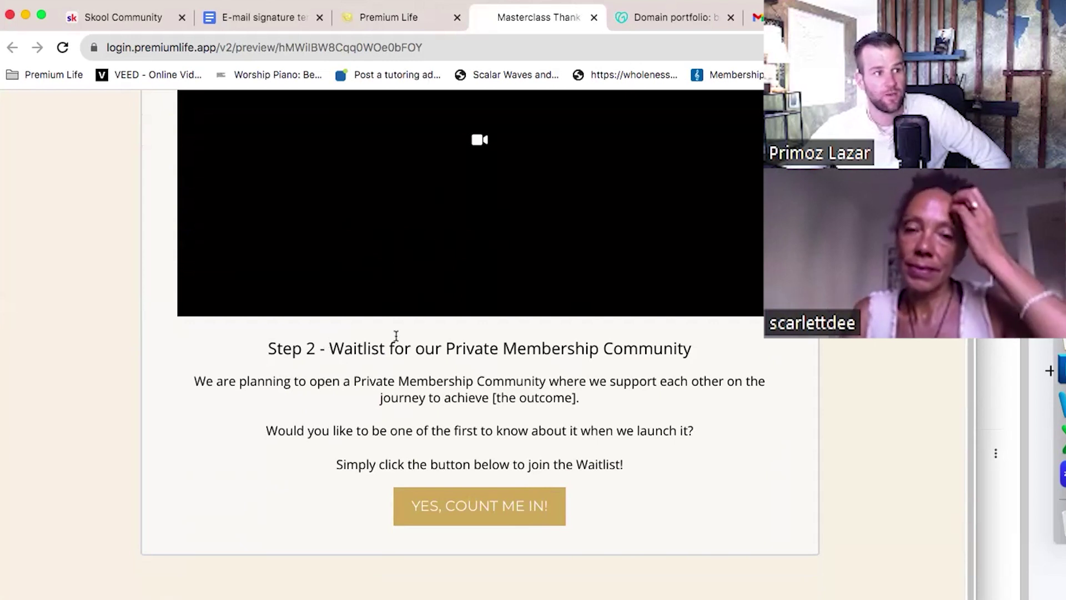
Examine the Step 2 waitlist heading and invitation text for the Private Membership Community on the thank-you page.
left_click_drag(445, 348, 696, 349)
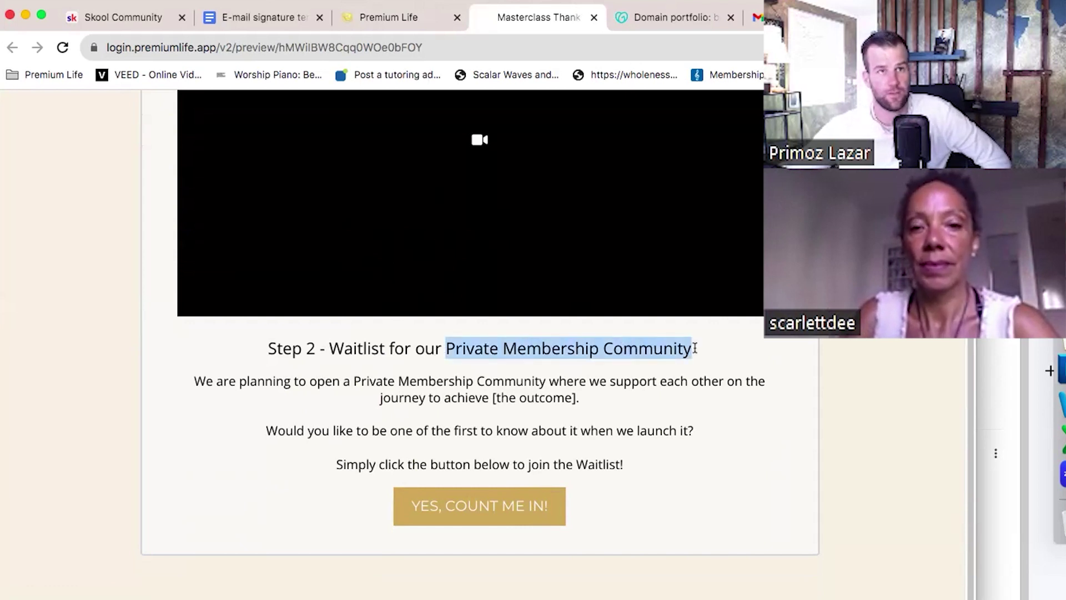
left_click(528, 364)
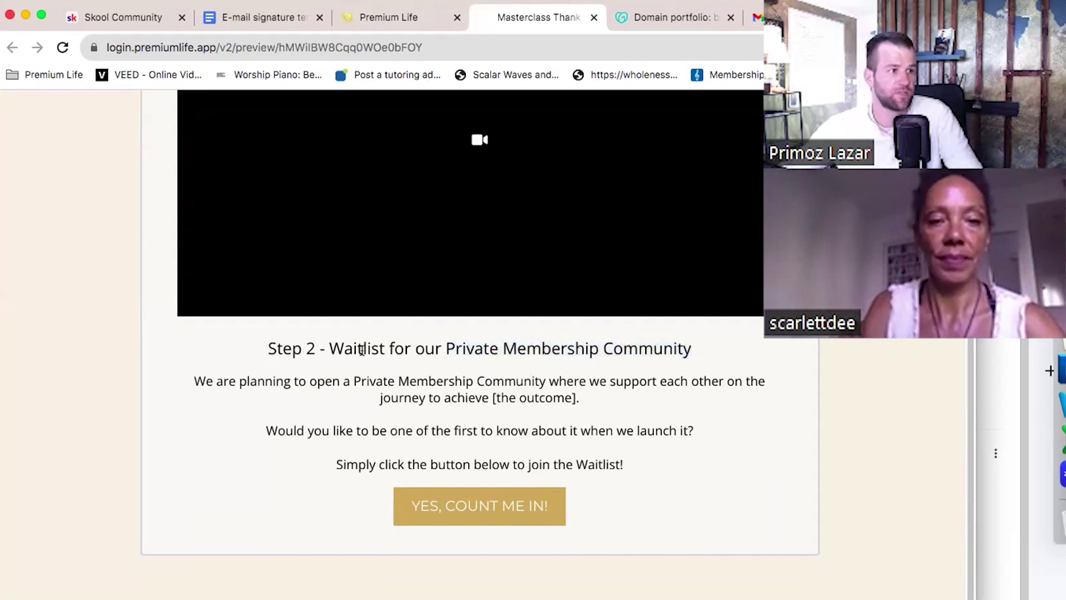
left_click_drag(326, 348, 584, 411)
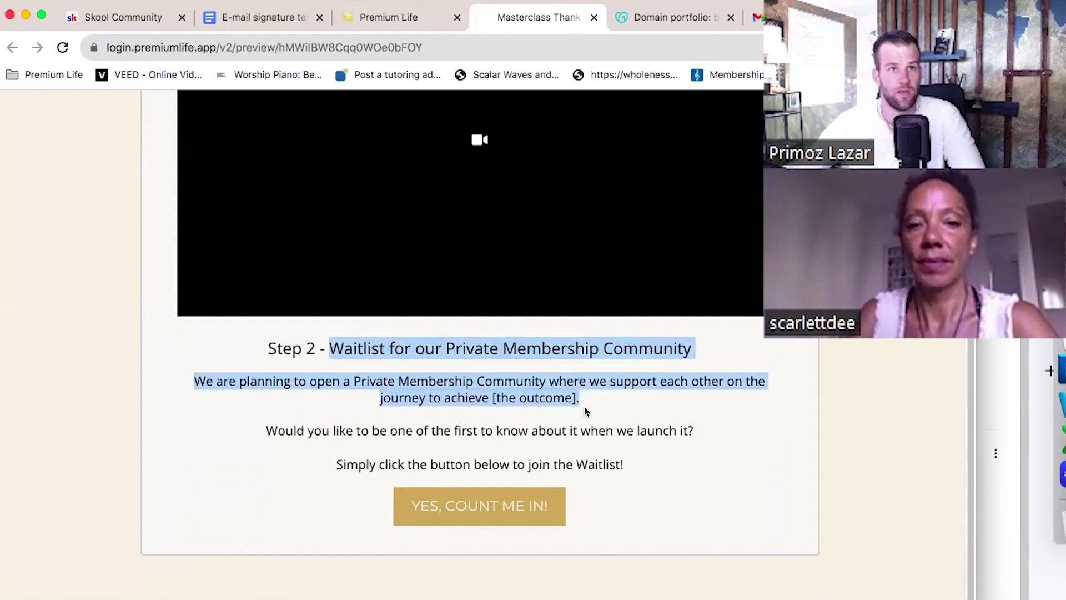
left_click_drag(352, 348, 483, 397)
left_click(344, 347)
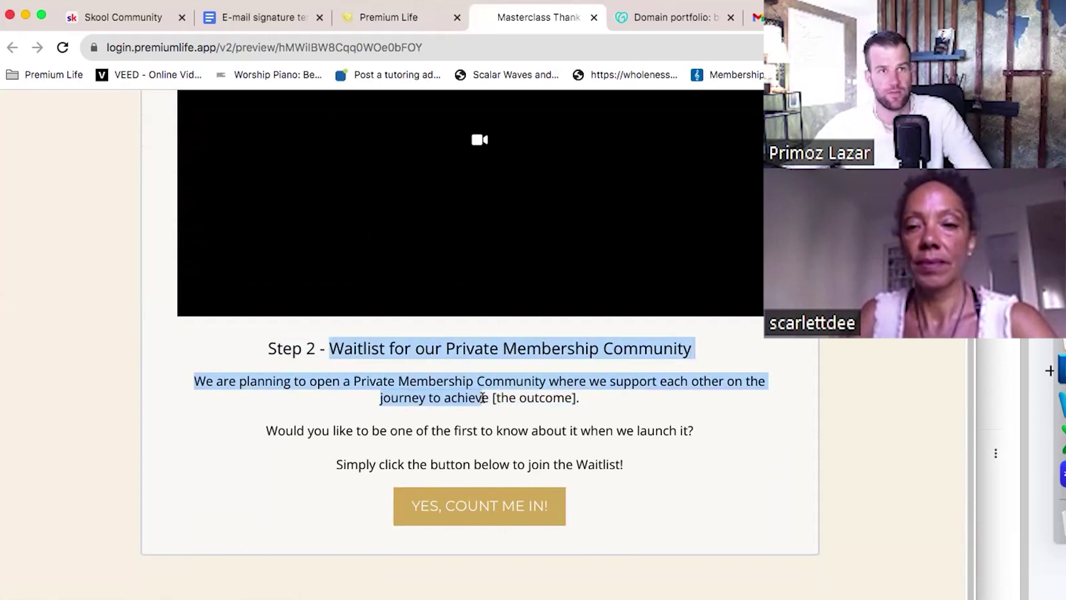
left_click(375, 372)
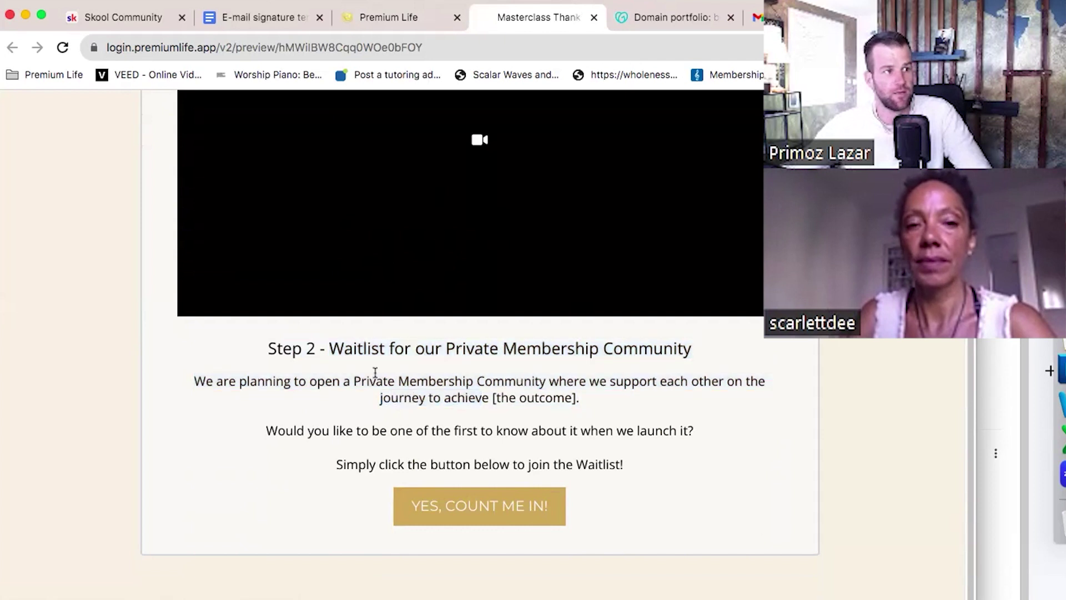
left_click_drag(326, 345, 687, 345)
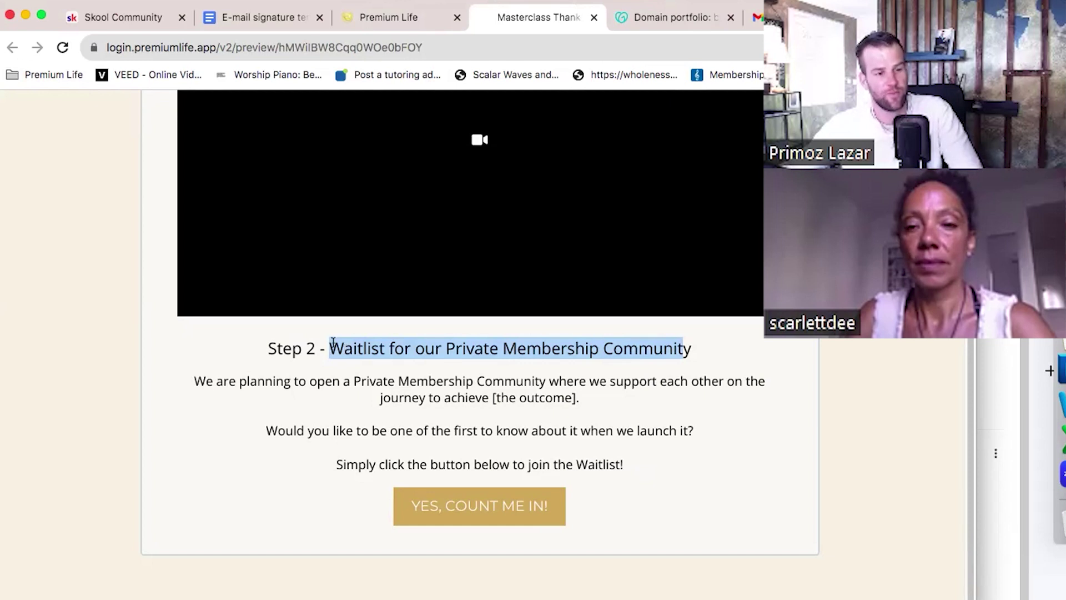
left_click_drag(331, 343, 622, 343)
left_click(447, 342)
left_click(628, 342)
left_click_drag(195, 381, 619, 461)
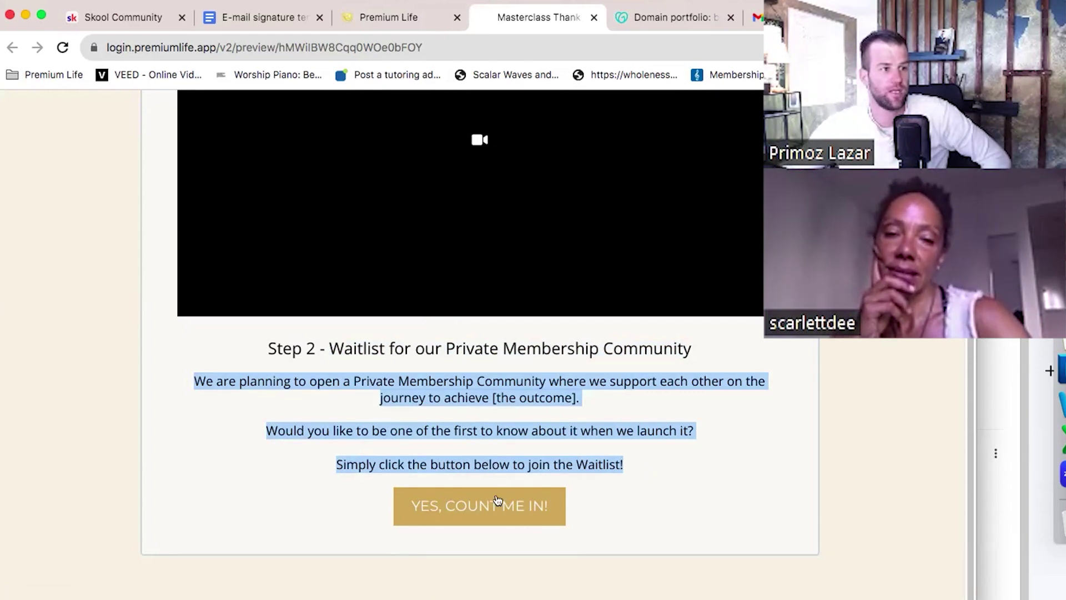
scroll(418, 400, "up", 3)
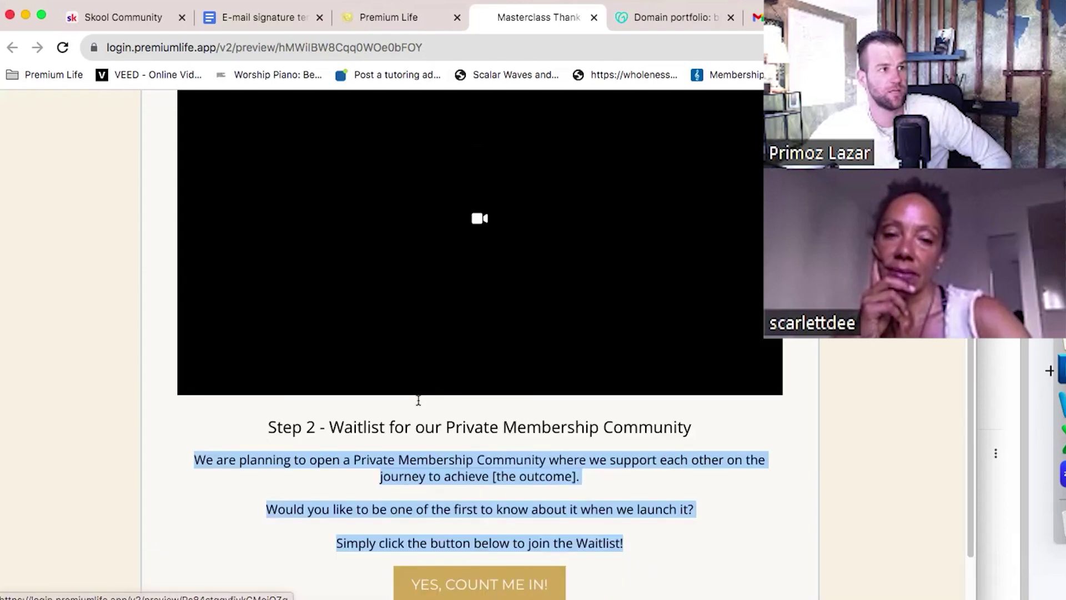
scroll(418, 400, "up", 1)
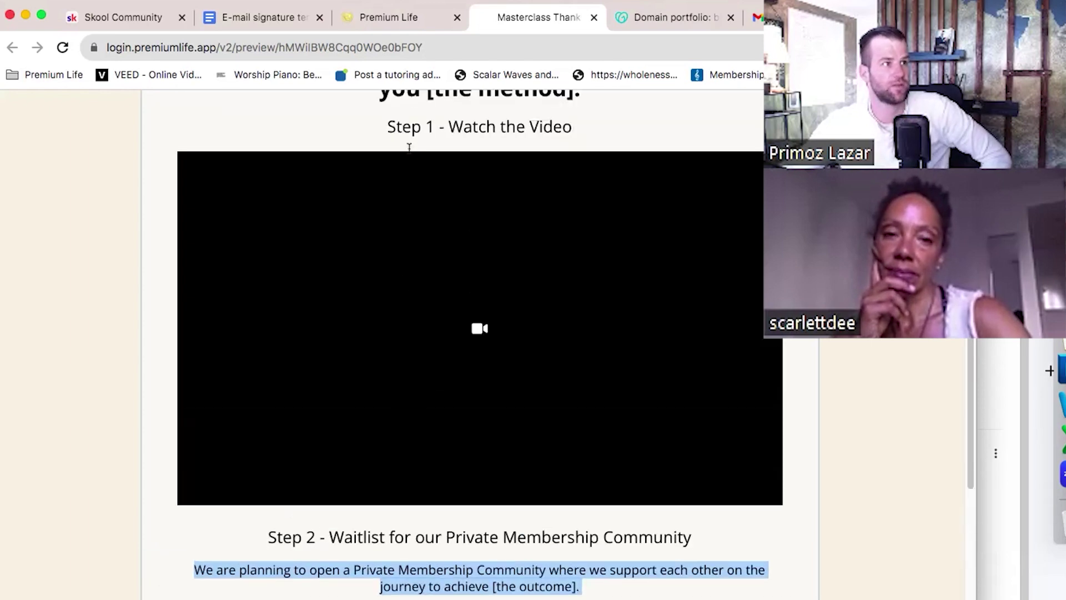
Return to the funnel steps, view the Waitlist Thank You step, and open the Waitlist Opt-in page preview.
left_click(395, 20)
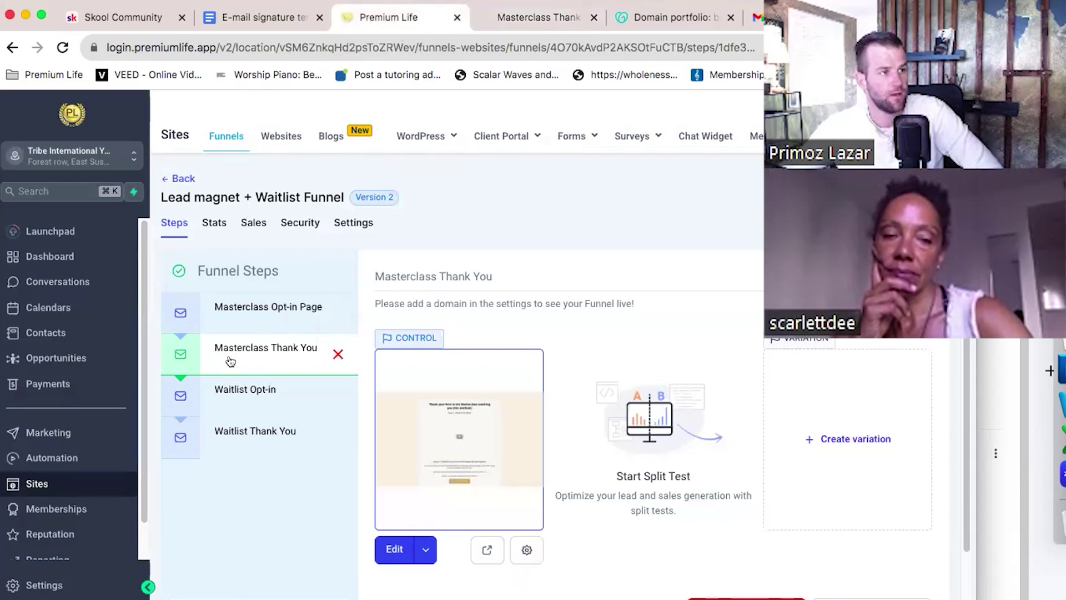
left_click(258, 433)
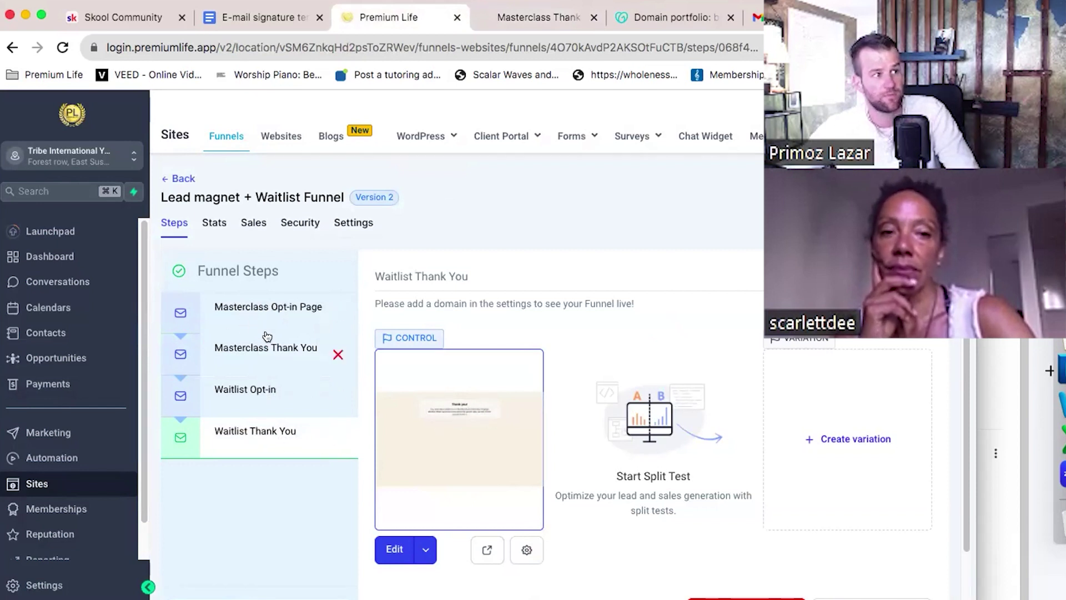
left_click(252, 390)
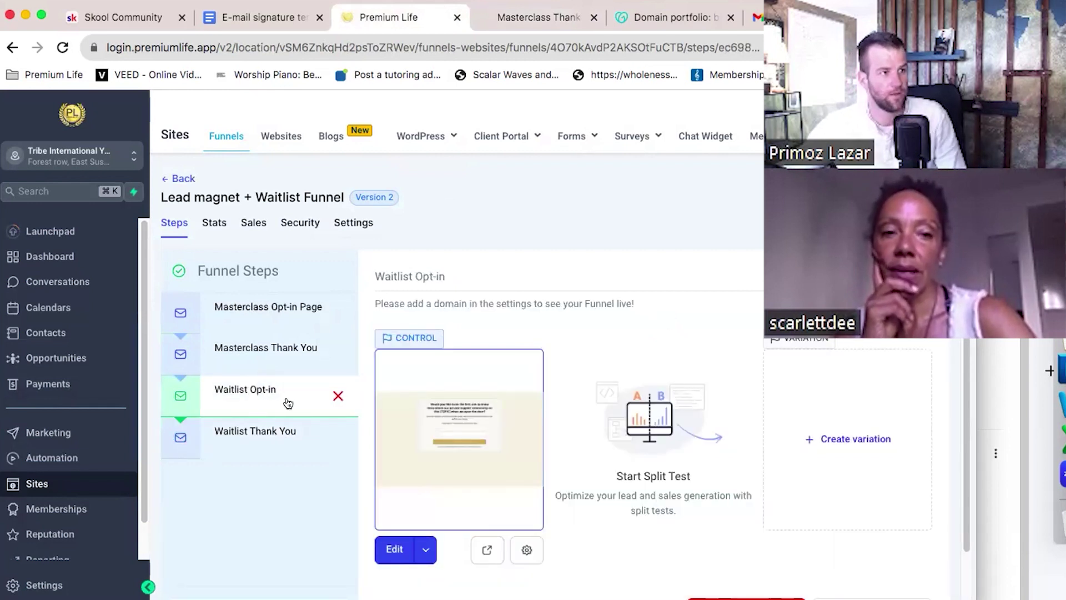
left_click(487, 549)
Examine the headline and supporting text on the Waitlist opt-in page, including the [TOPIC] placeholder.
left_click_drag(267, 194, 500, 178)
left_click(458, 222)
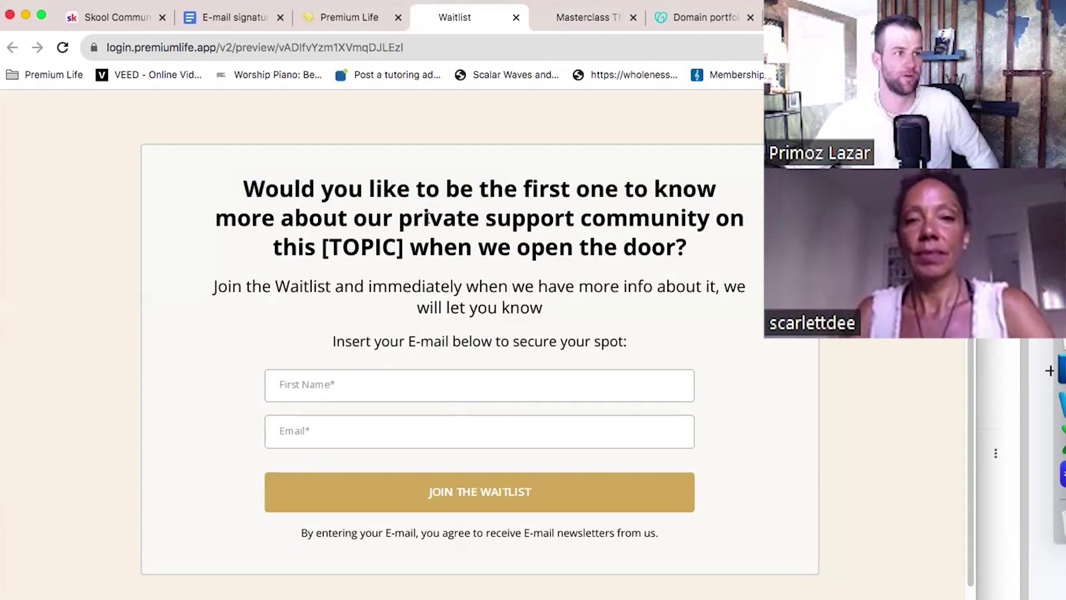
left_click_drag(383, 188, 411, 248)
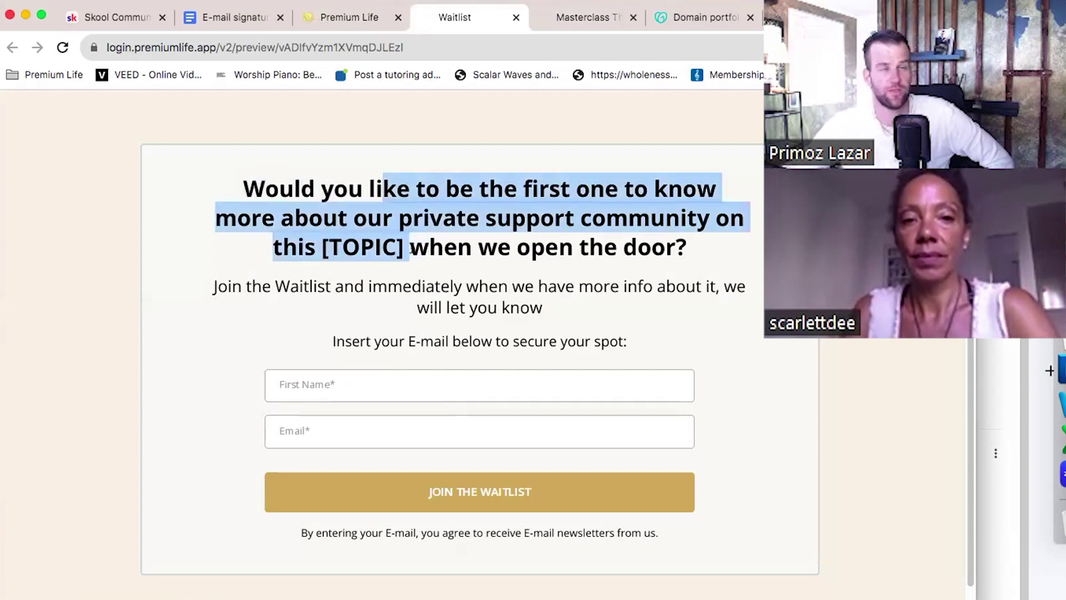
left_click(411, 249)
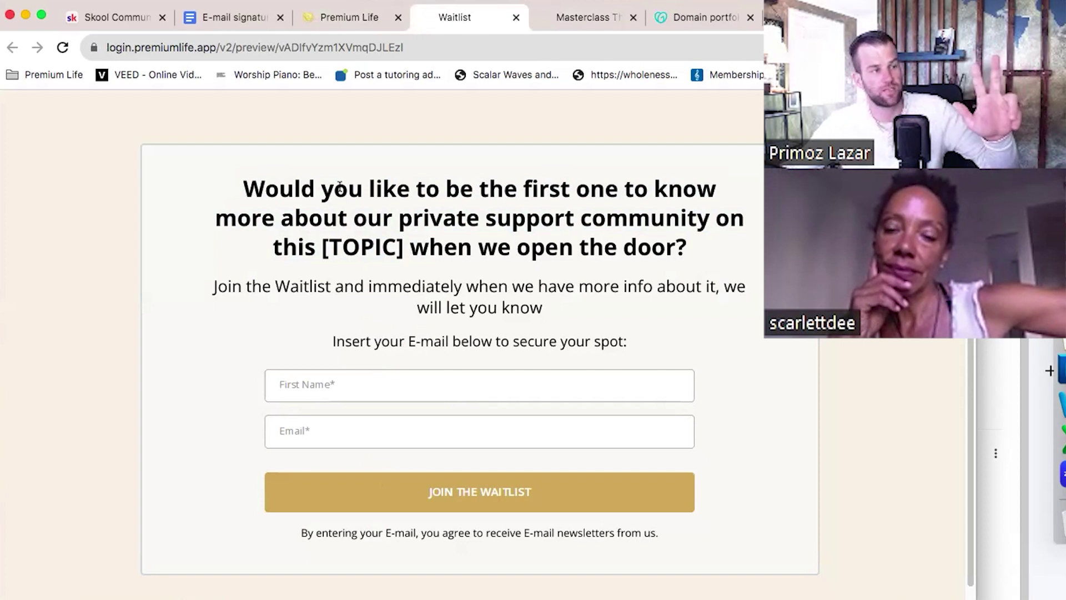
left_click_drag(244, 184, 531, 338)
left_click(531, 337)
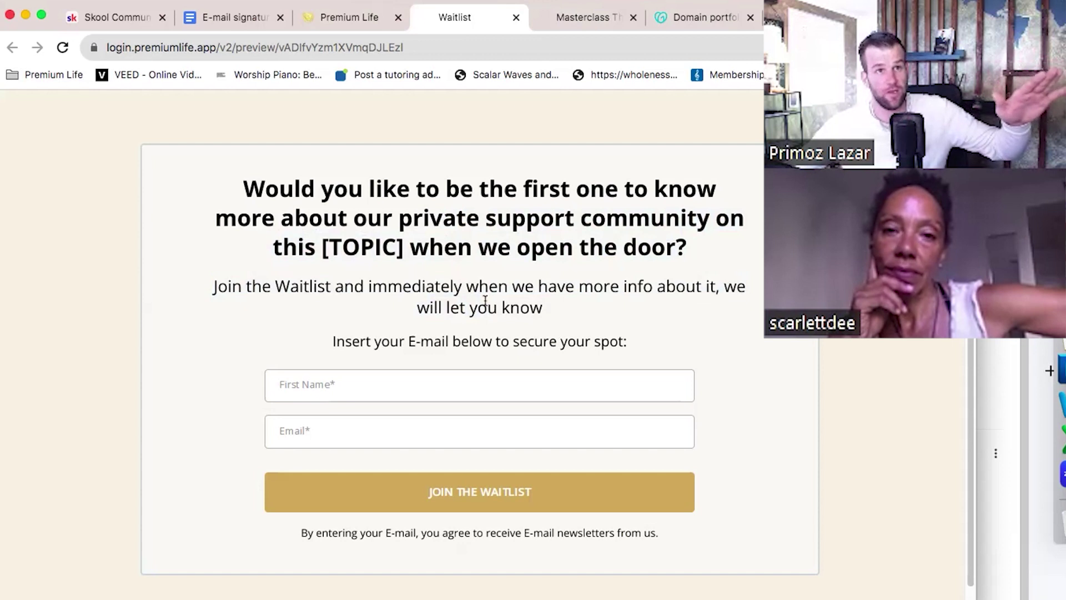
left_click_drag(333, 178, 451, 317)
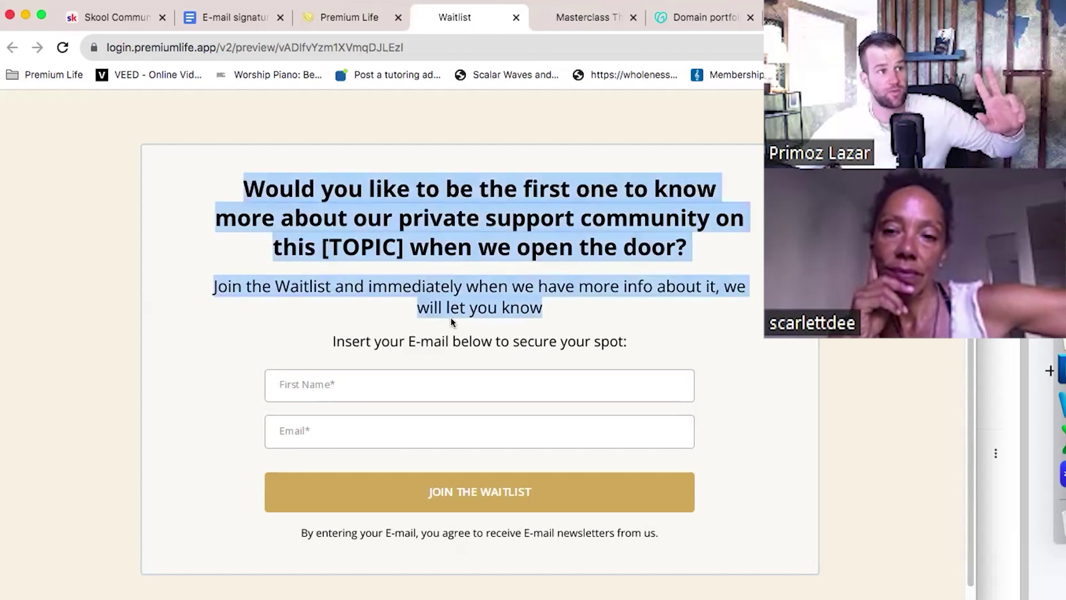
left_click(463, 325)
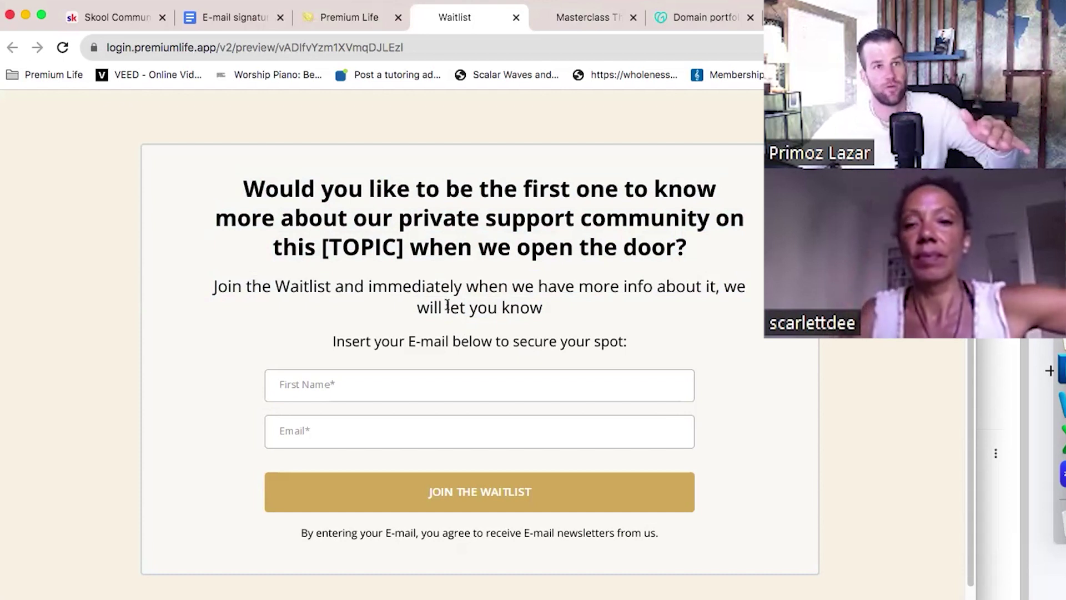
left_click_drag(229, 198, 427, 288)
left_click(482, 319)
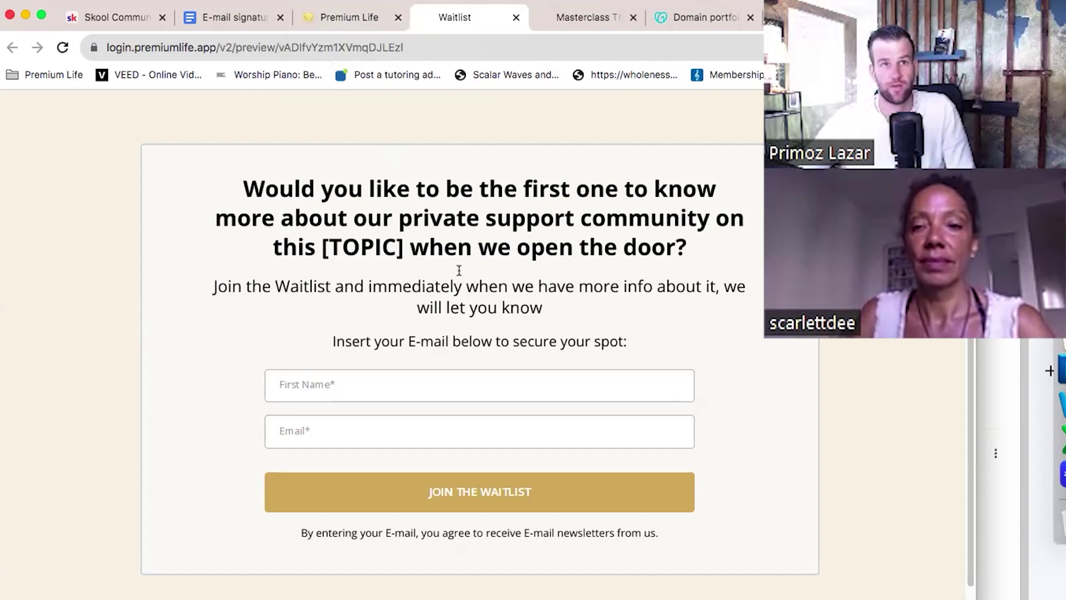
Check the First Name and Email fields of the waitlist form, leaving both empty.
left_click(325, 385)
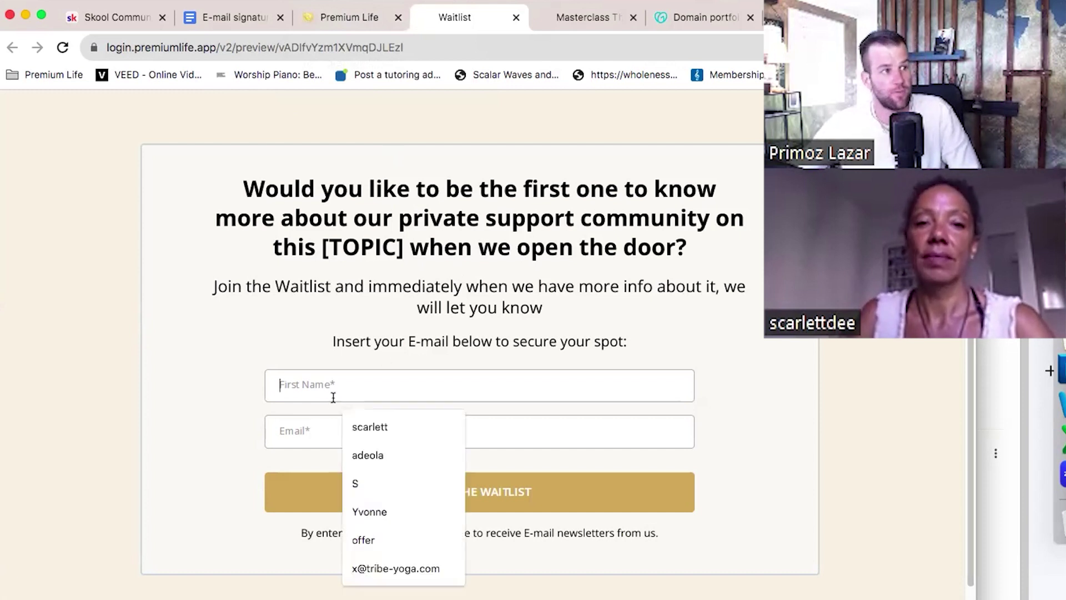
left_click(300, 423)
left_click(233, 397)
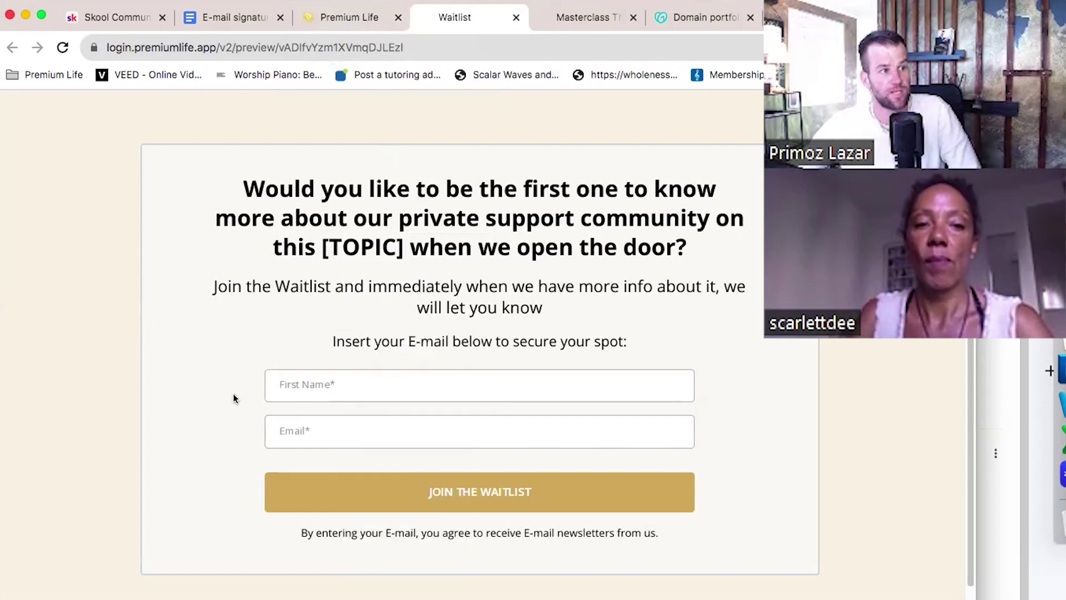
Reread the waitlist page copy from the headline to the e-mail prompt, briefly checking back on the funnel's steps.
left_click_drag(242, 177, 538, 340)
left_click(538, 332)
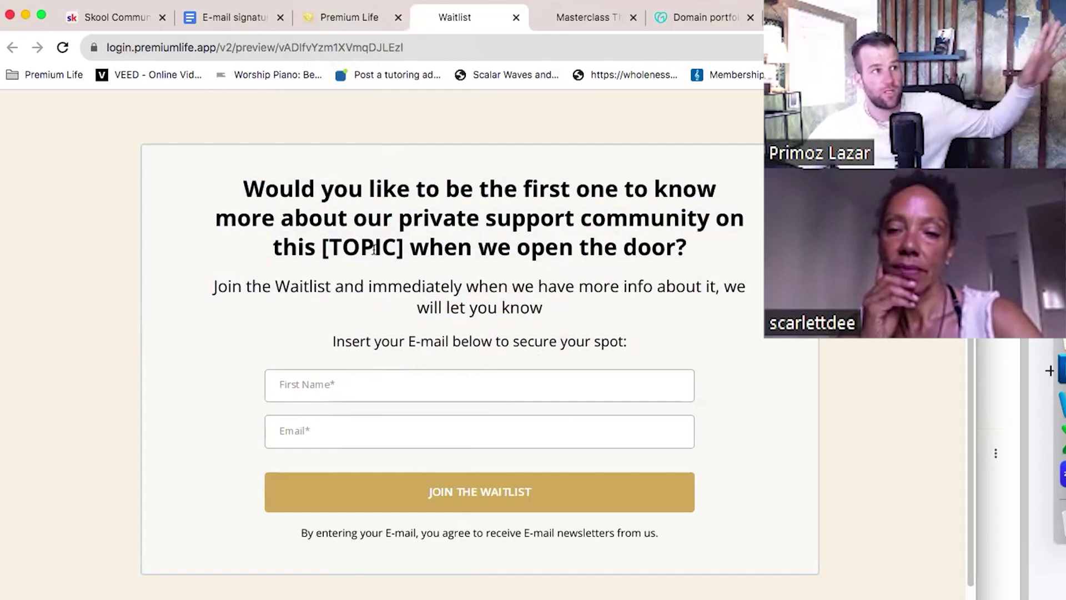
left_click_drag(239, 185, 469, 340)
left_click(470, 341)
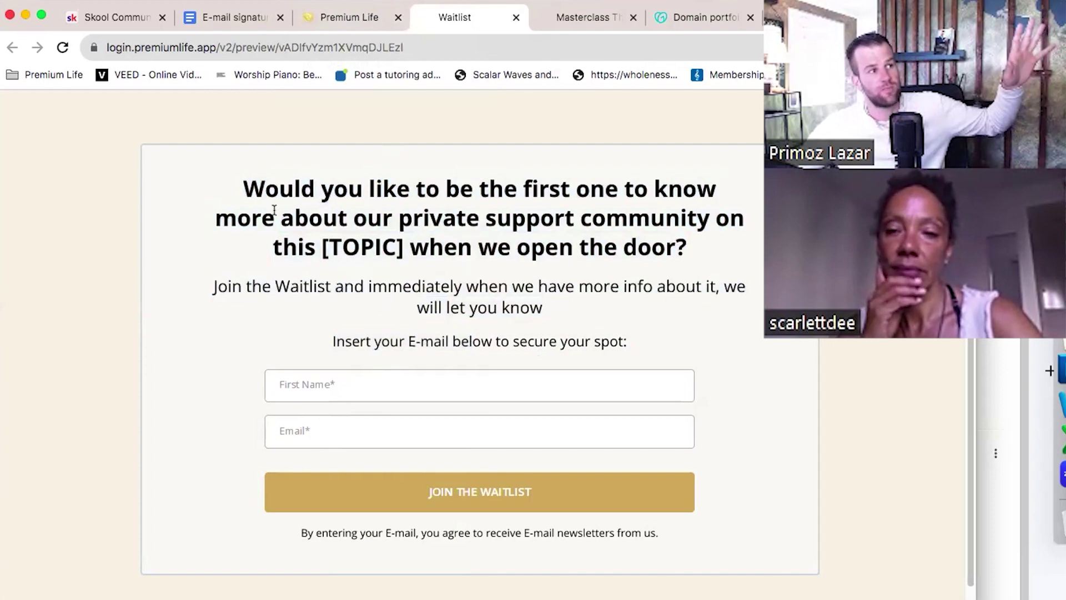
left_click(348, 22)
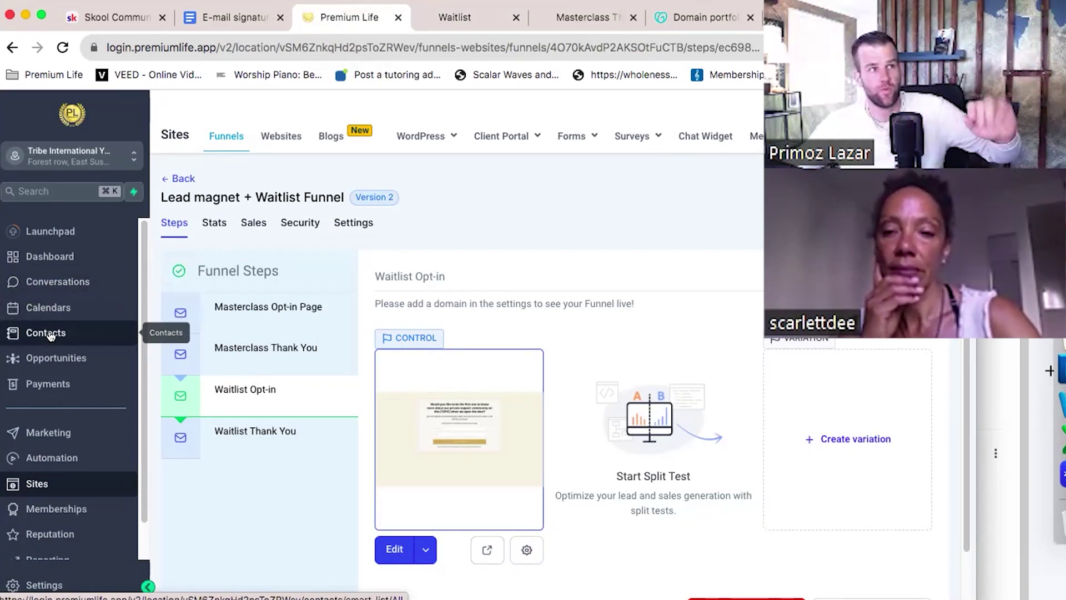
left_click(454, 17)
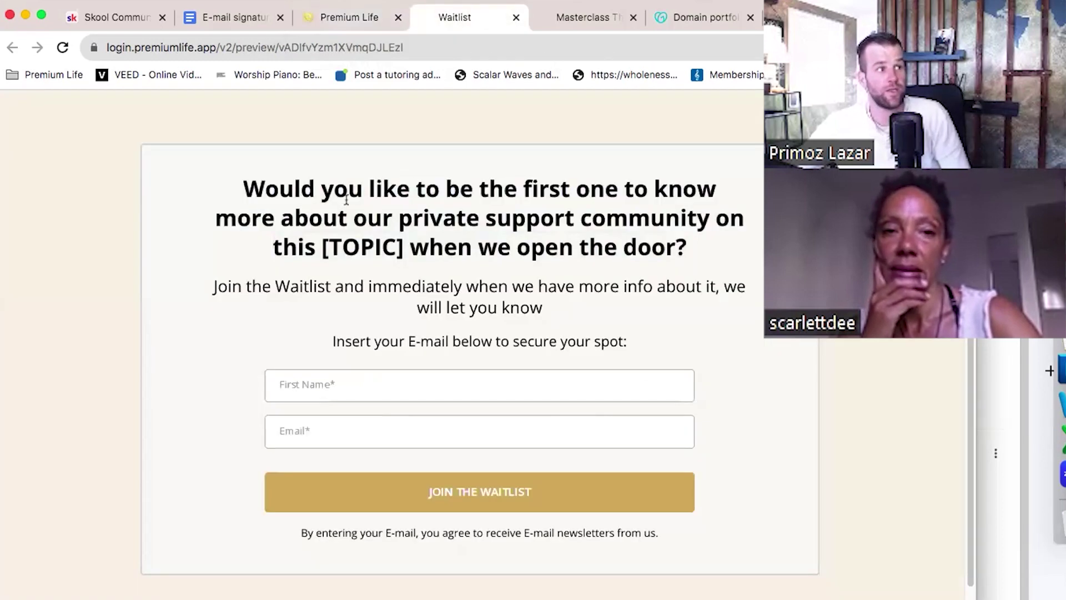
left_click_drag(248, 177, 546, 333)
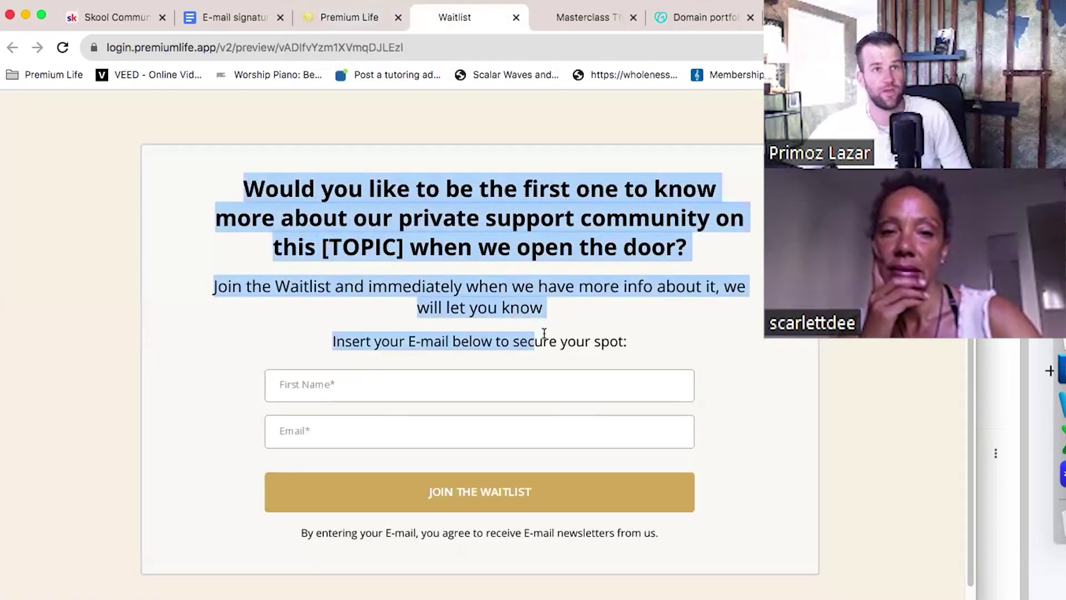
Highlight the waitlist page copy from the headline to "Insert your E-mail below to secure your spot:" again, and clear the selection.
left_click(546, 333)
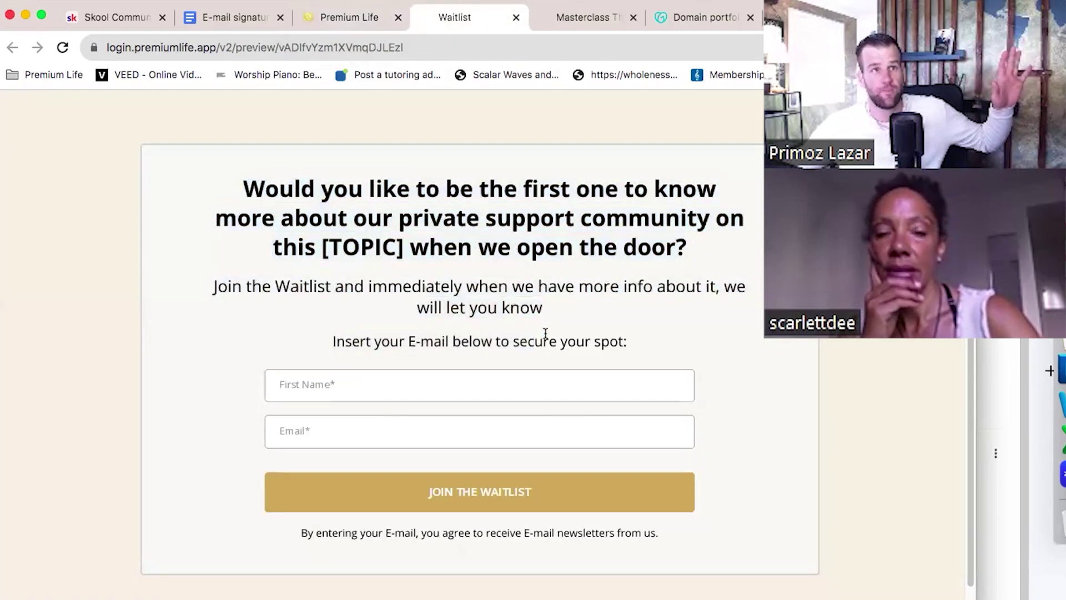
left_click_drag(251, 187, 569, 345)
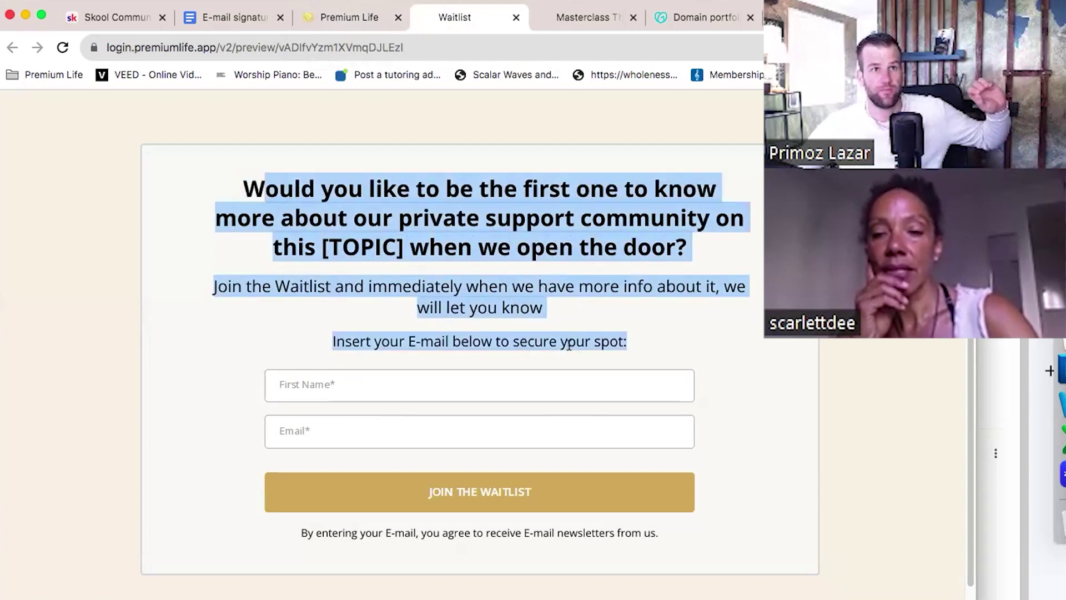
left_click(430, 297)
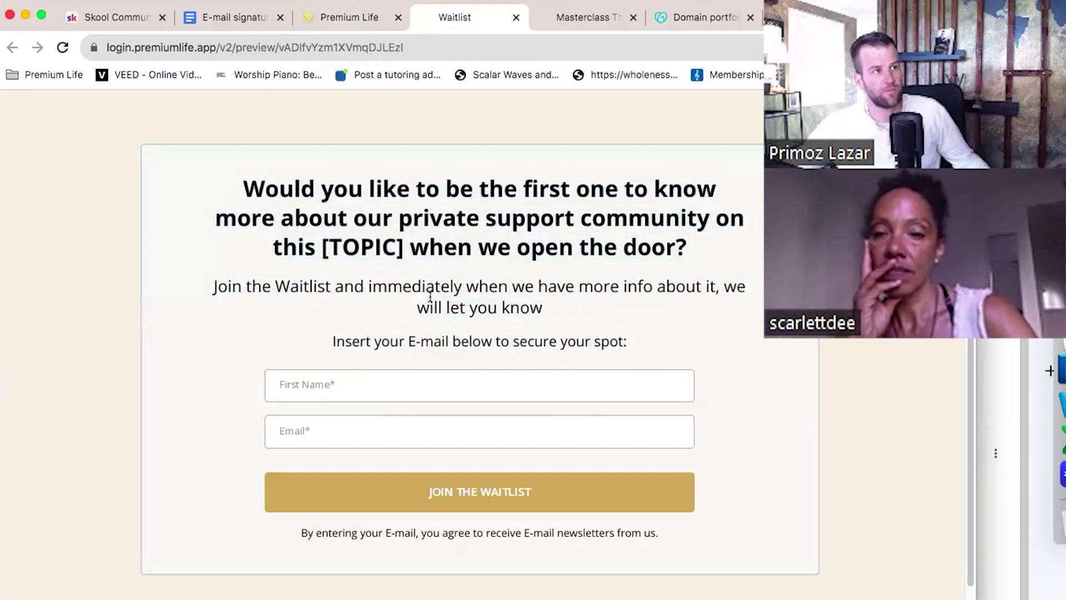
left_click_drag(252, 177, 624, 339)
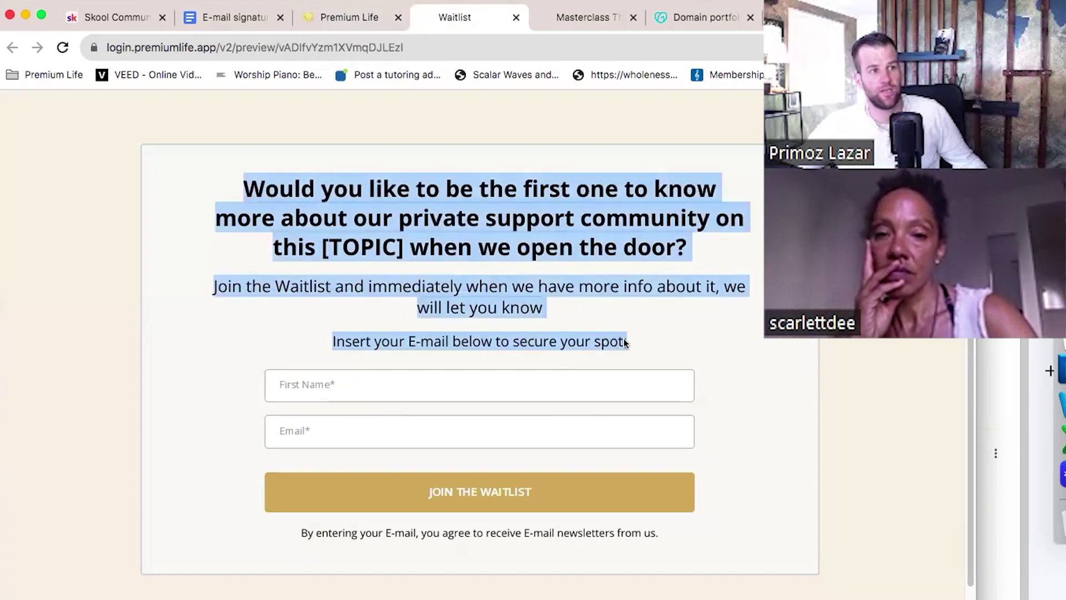
left_click(624, 338)
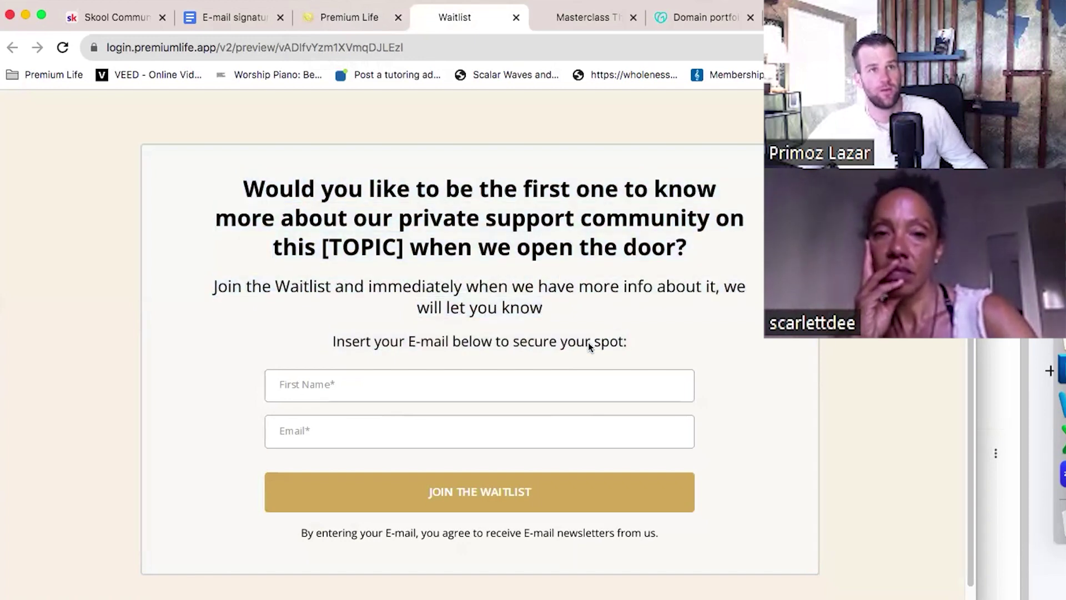
Return to the funnel, go to the automation workflows, and open the Masterclass Opt-In workflow in the Masterclass + Waitlist folder.
left_click(344, 16)
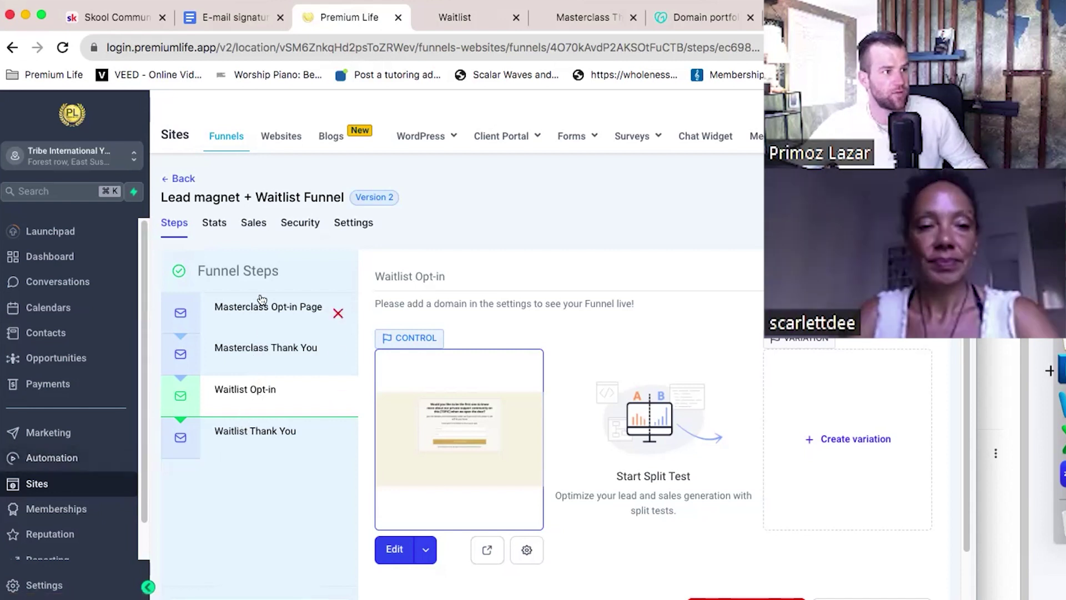
left_click(56, 459)
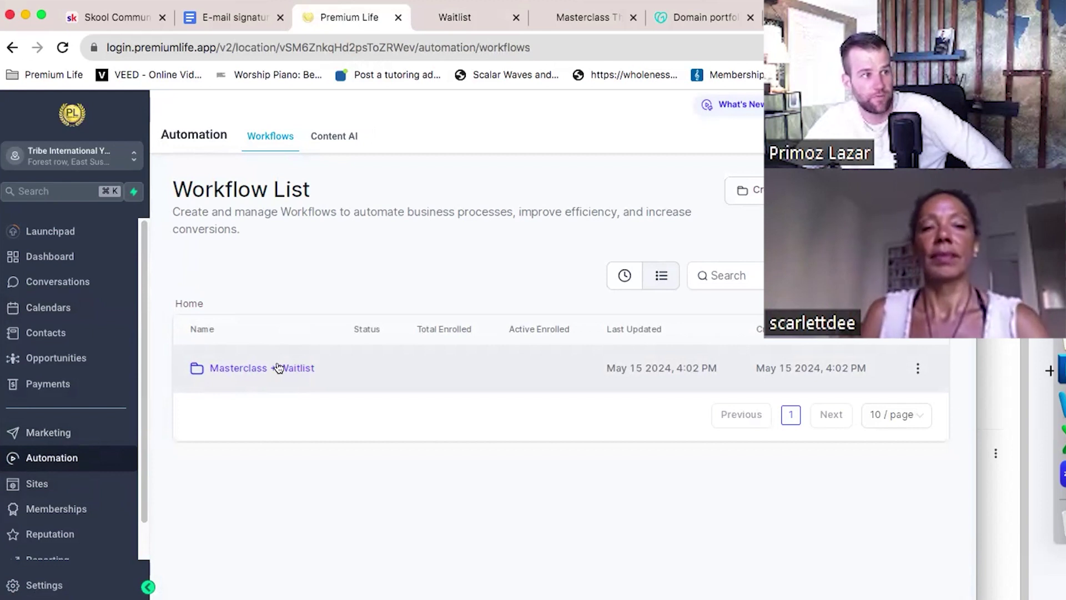
left_click(278, 368)
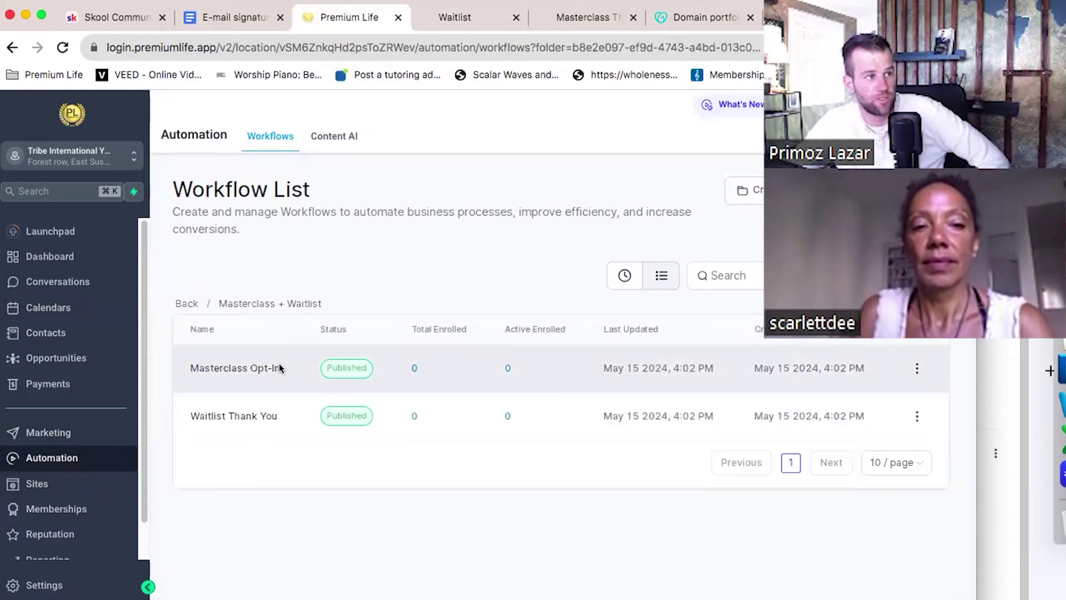
left_click(243, 367)
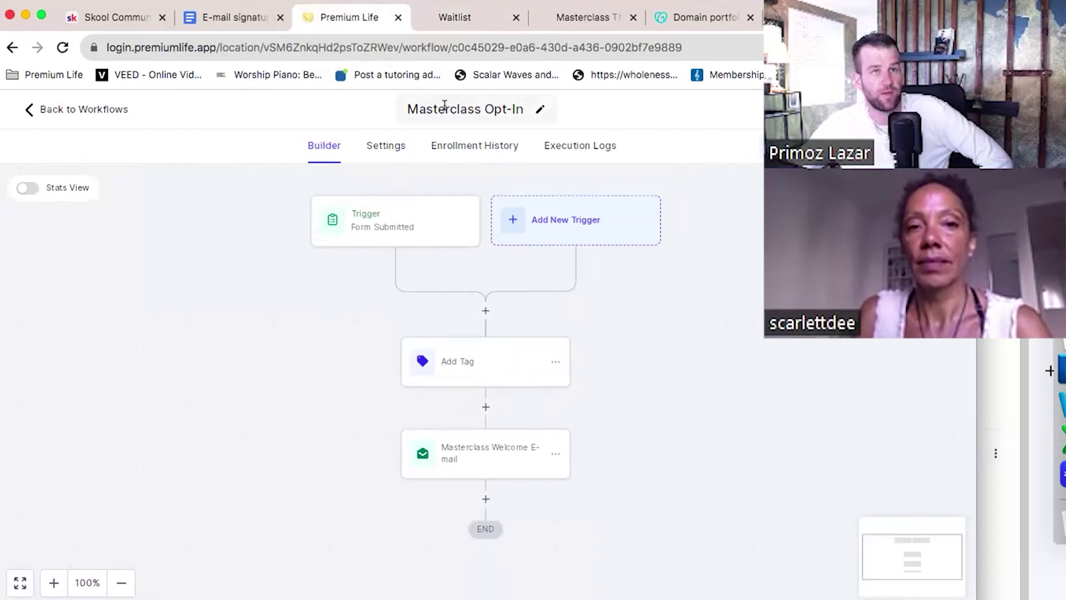
Review the Masterclass Opt-In workflow's Form Submitted trigger and Add Tag action, closing each without changes.
left_click(382, 215)
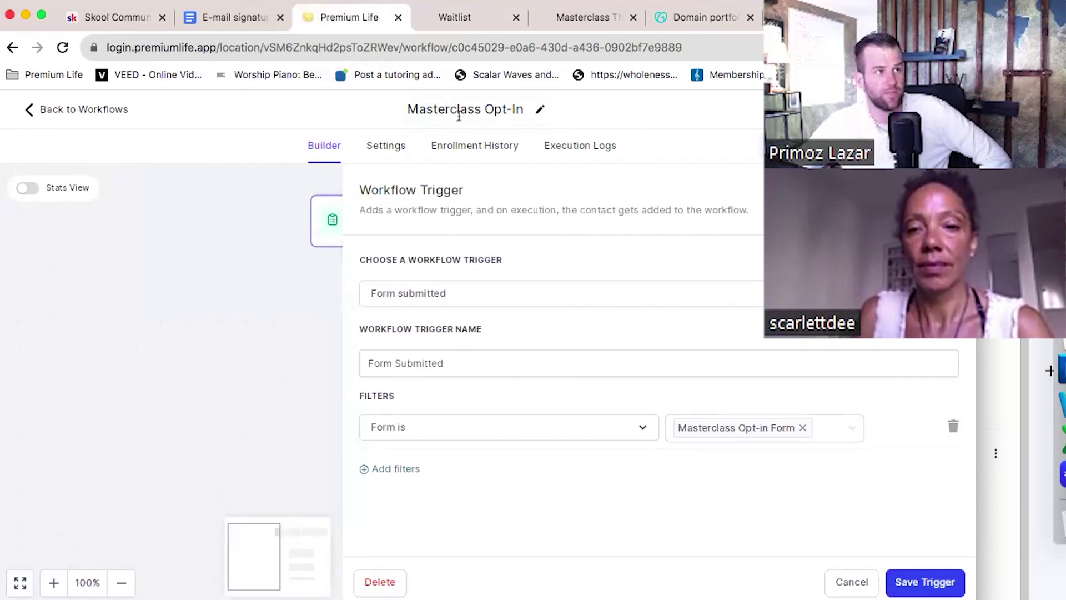
left_click(267, 274)
left_click(478, 359)
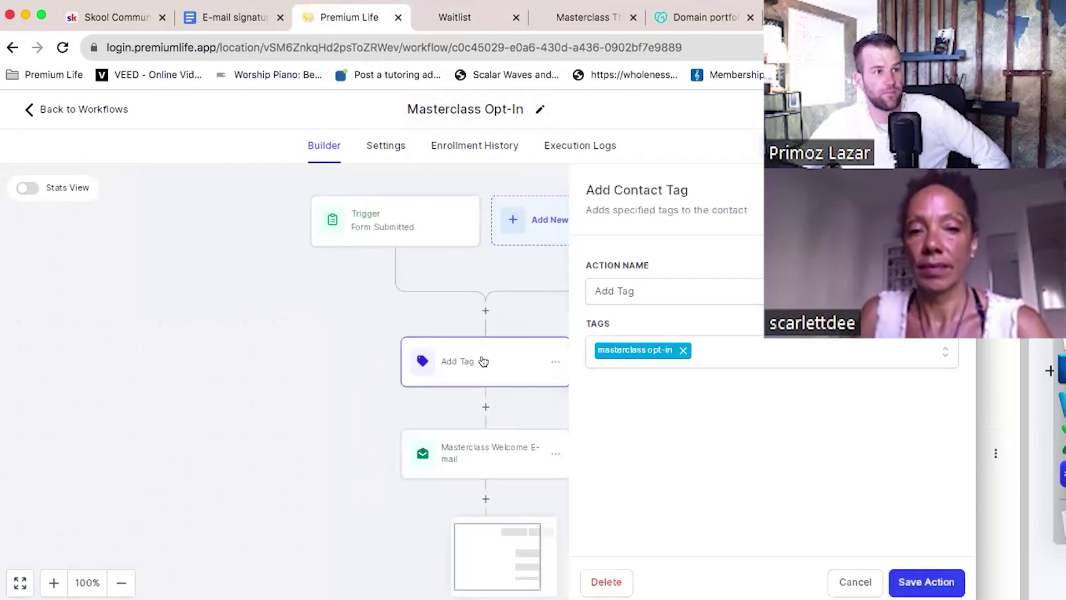
left_click(243, 338)
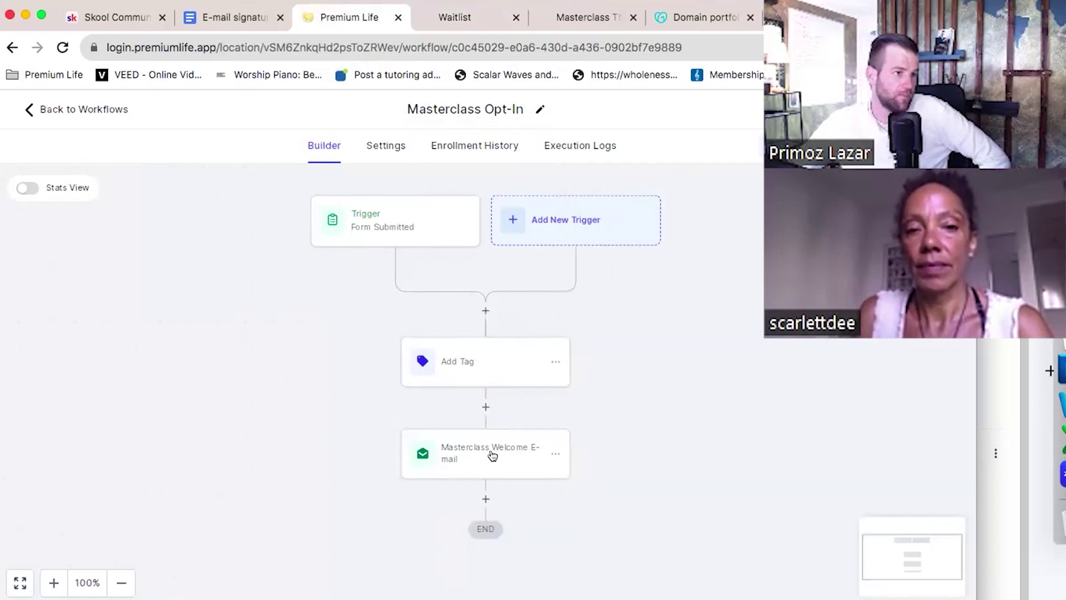
Review the Masterclass Welcome E-mail action from its sender fields to its message, and close it without changes.
left_click(485, 454)
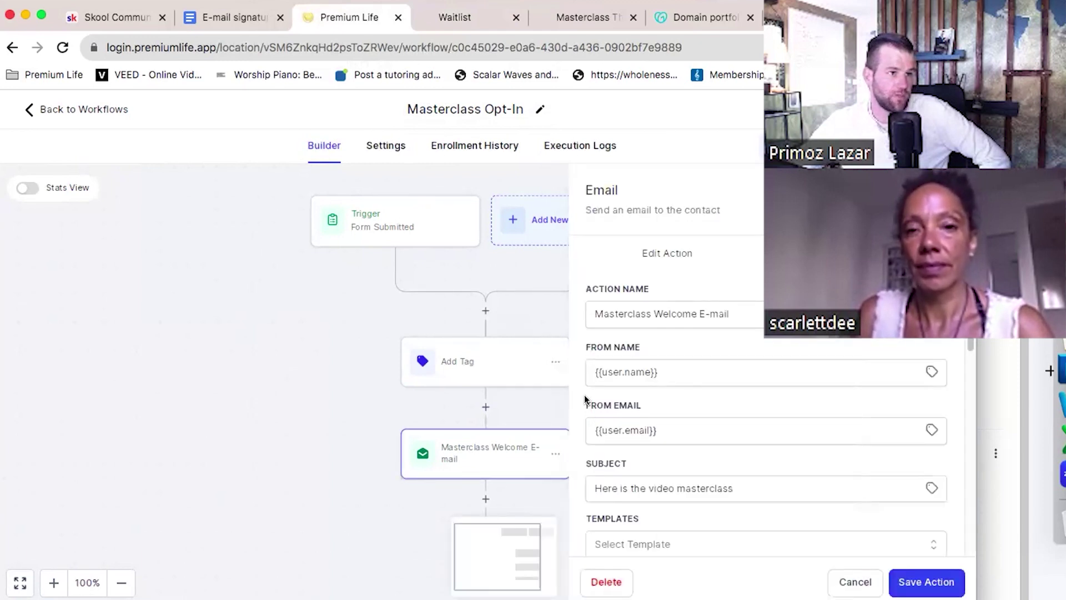
scroll(583, 392, "down", 4)
scroll(583, 392, "down", 2)
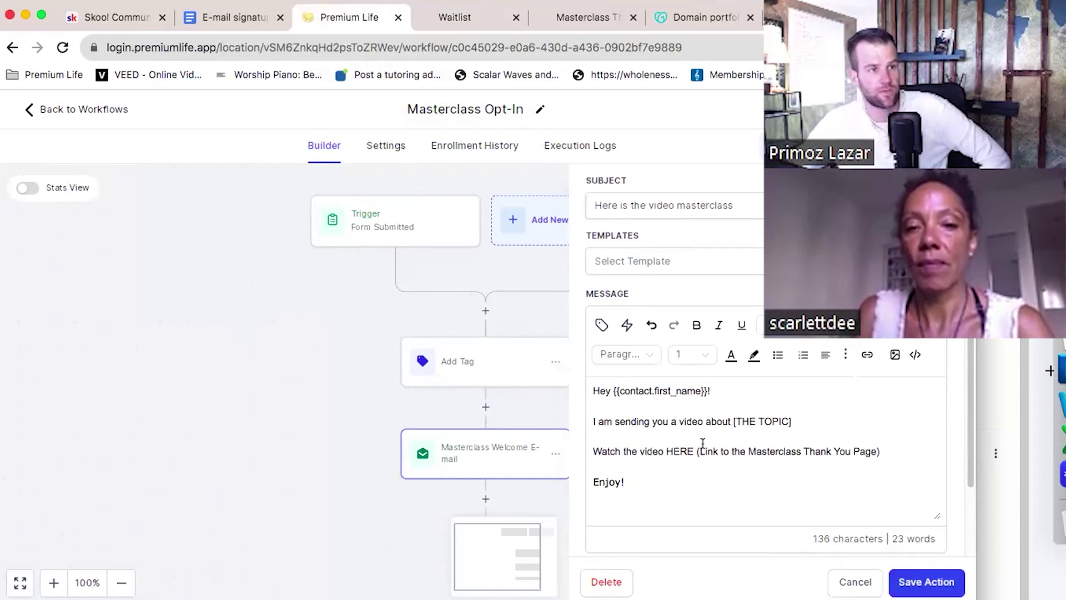
left_click(855, 583)
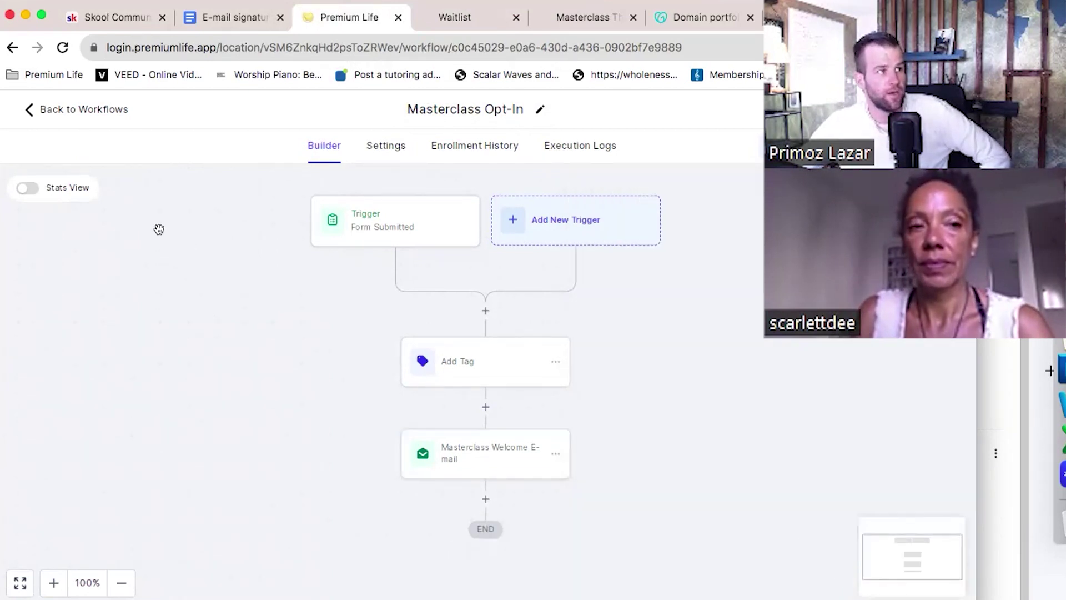
In the Waitlist Thank You workflow, set the Funnel/Website PageView trigger's Page filter to include Waitlist Thank You and save the trigger.
left_click(32, 108)
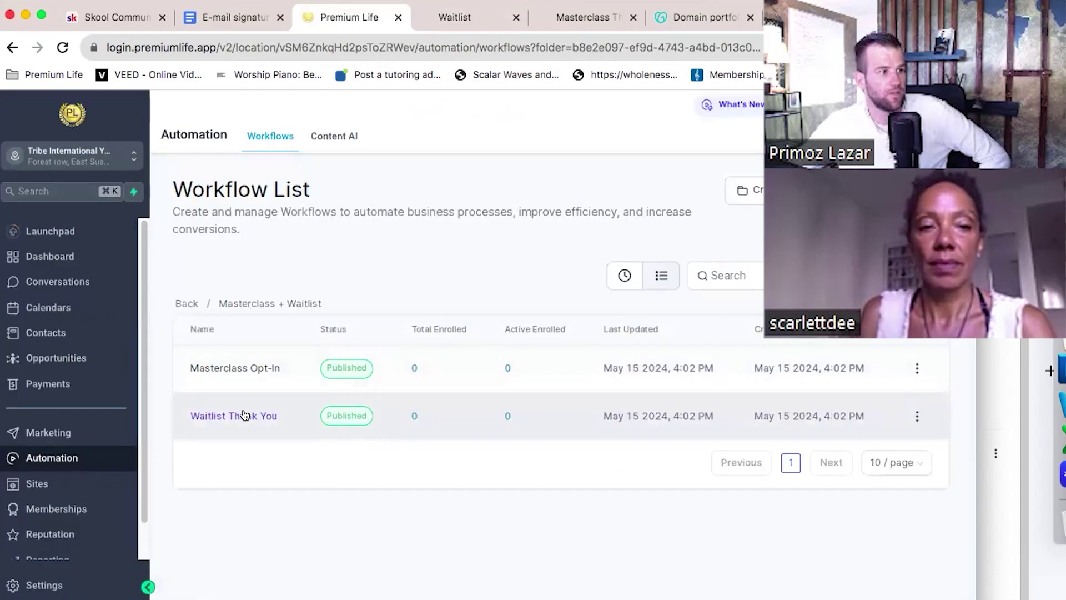
left_click(245, 415)
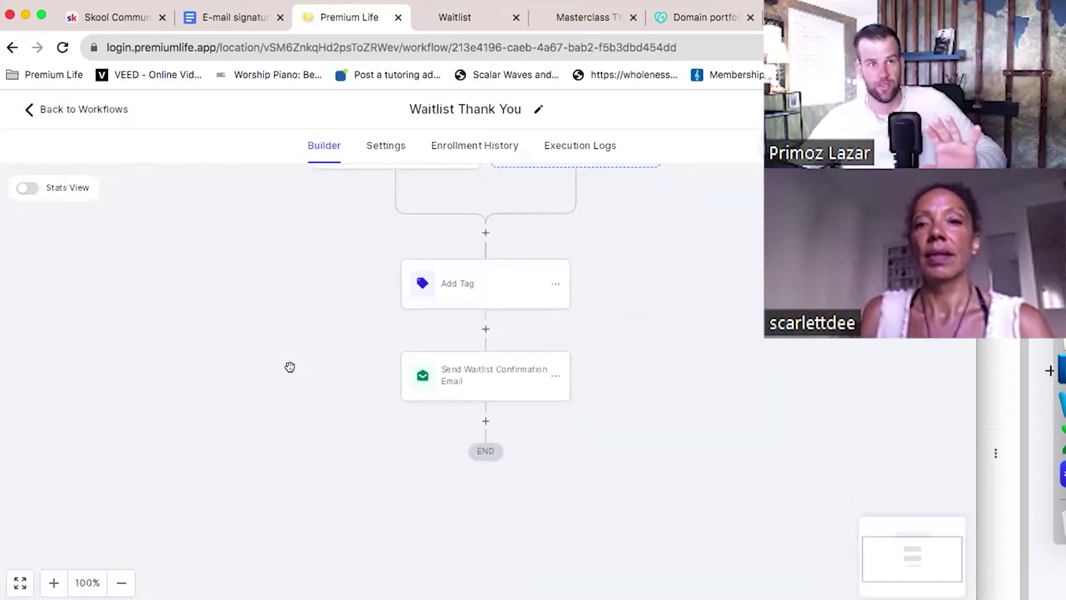
scroll(307, 347, "up", 2)
scroll(368, 262, "up", 1)
left_click(403, 214)
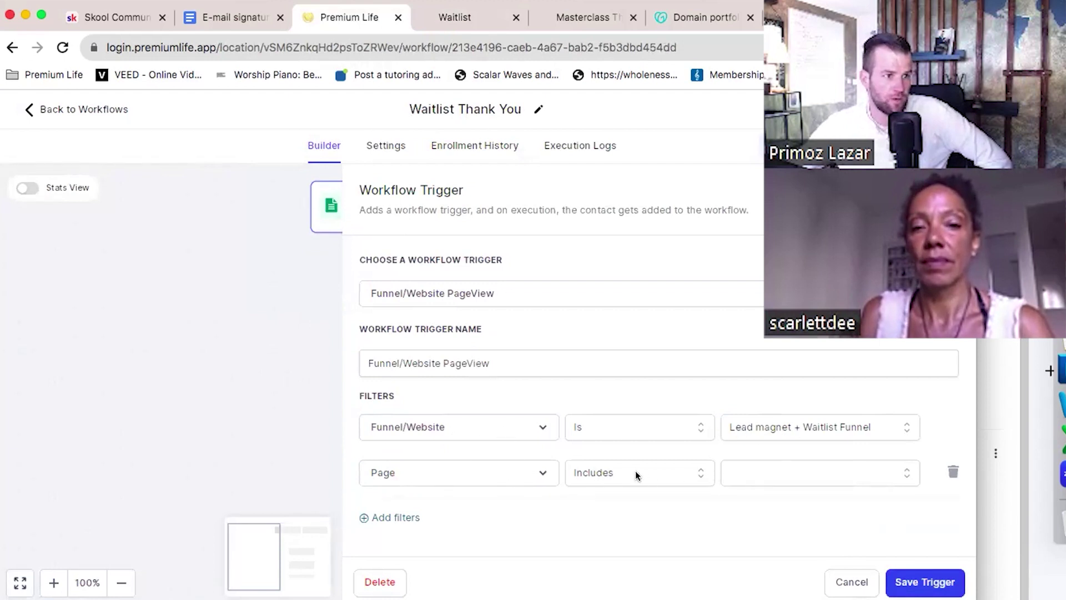
left_click(747, 471)
scroll(729, 480, "down", 2)
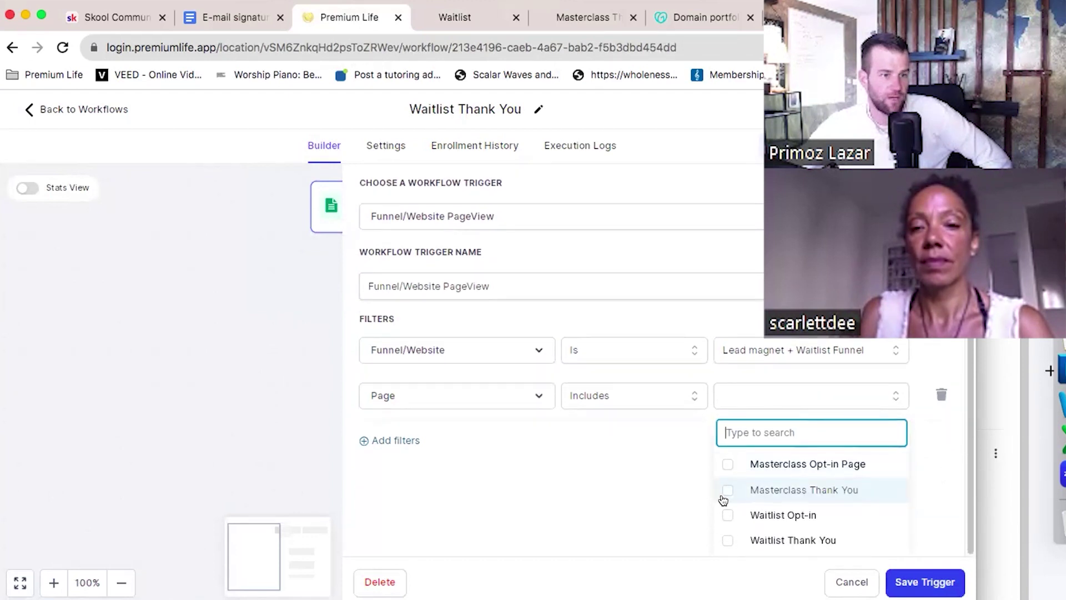
left_click(727, 541)
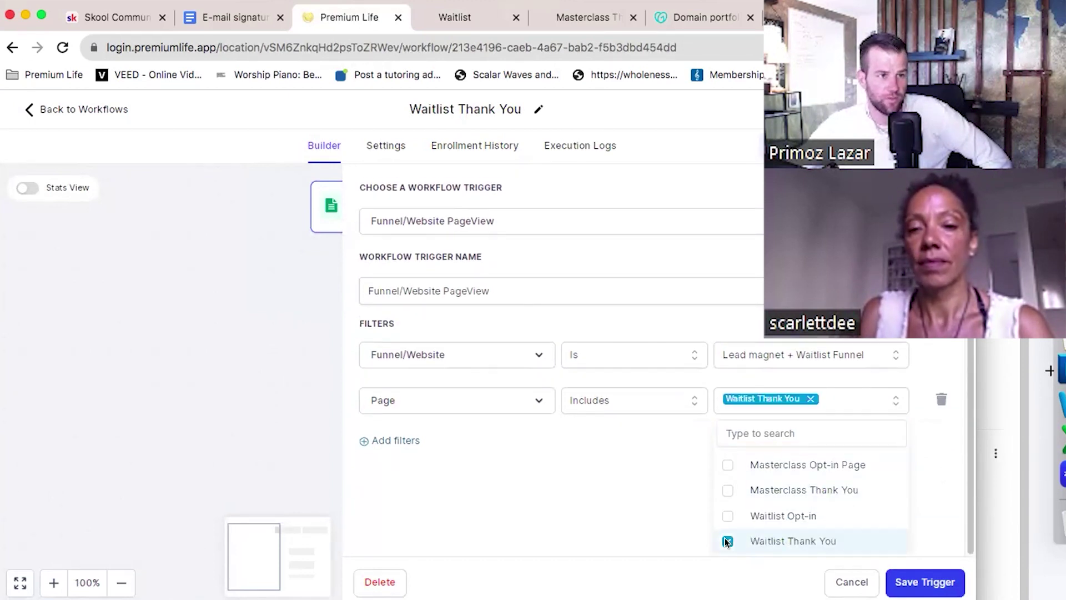
left_click(671, 444)
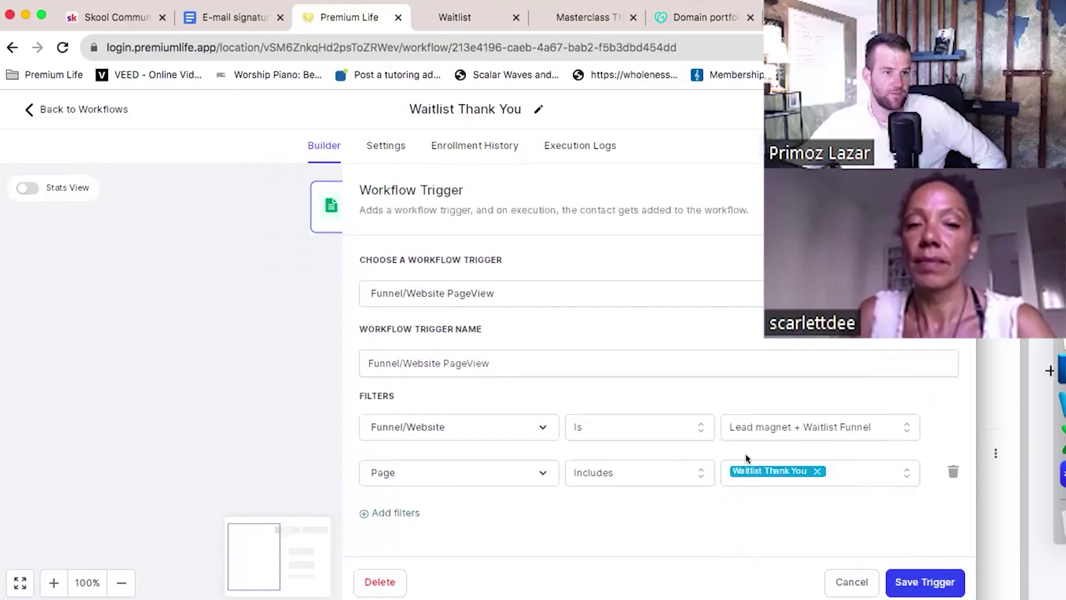
left_click(908, 580)
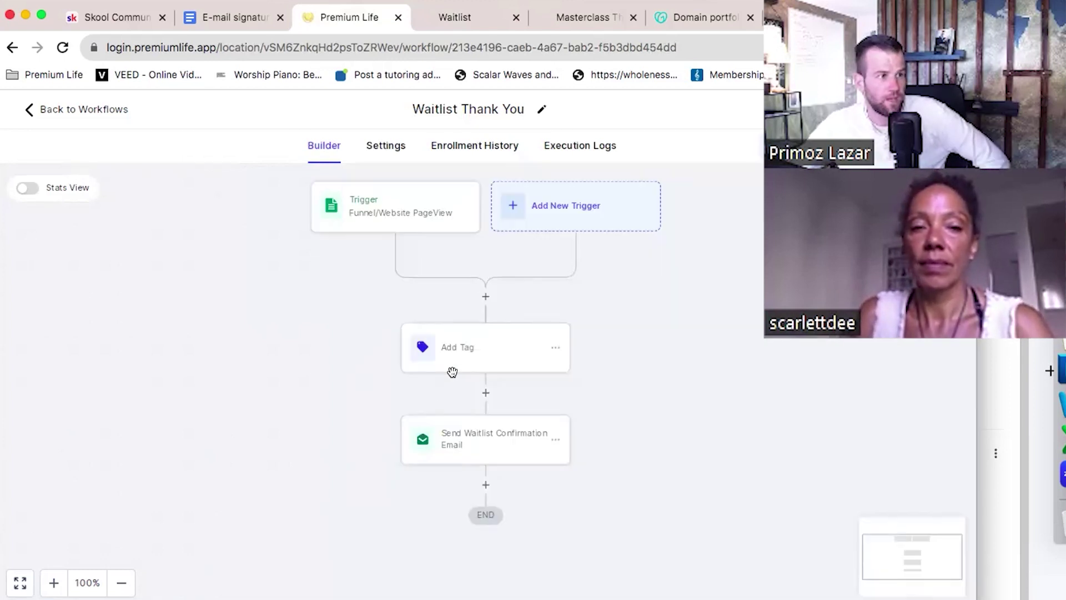
Review the Waitlist Thank You workflow's Add Tag action and the full Send Waitlist Confirmation Email message, closing without changes.
left_click(469, 349)
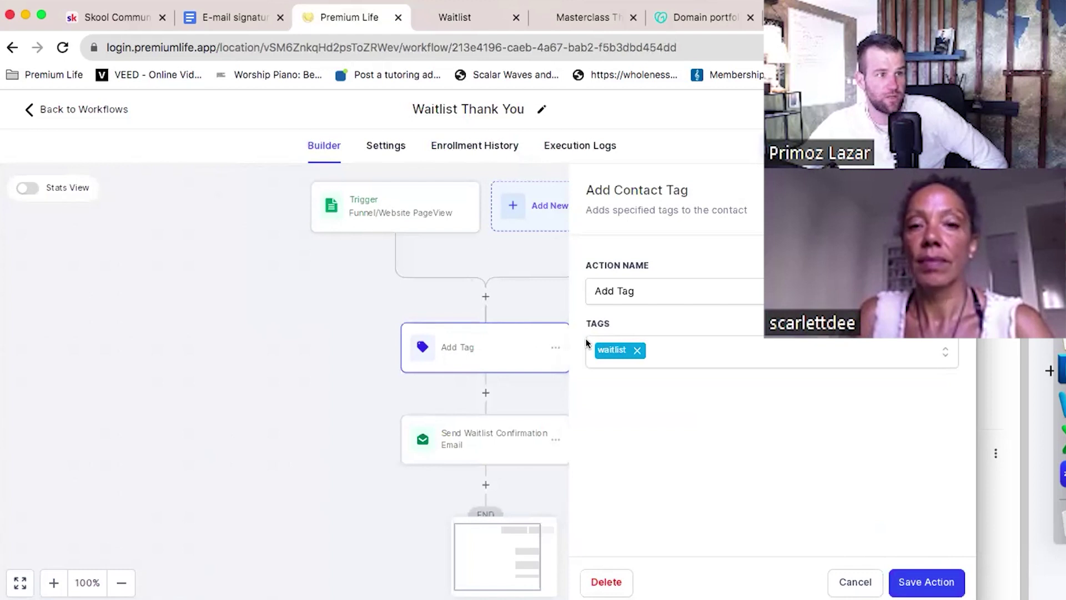
left_click(464, 438)
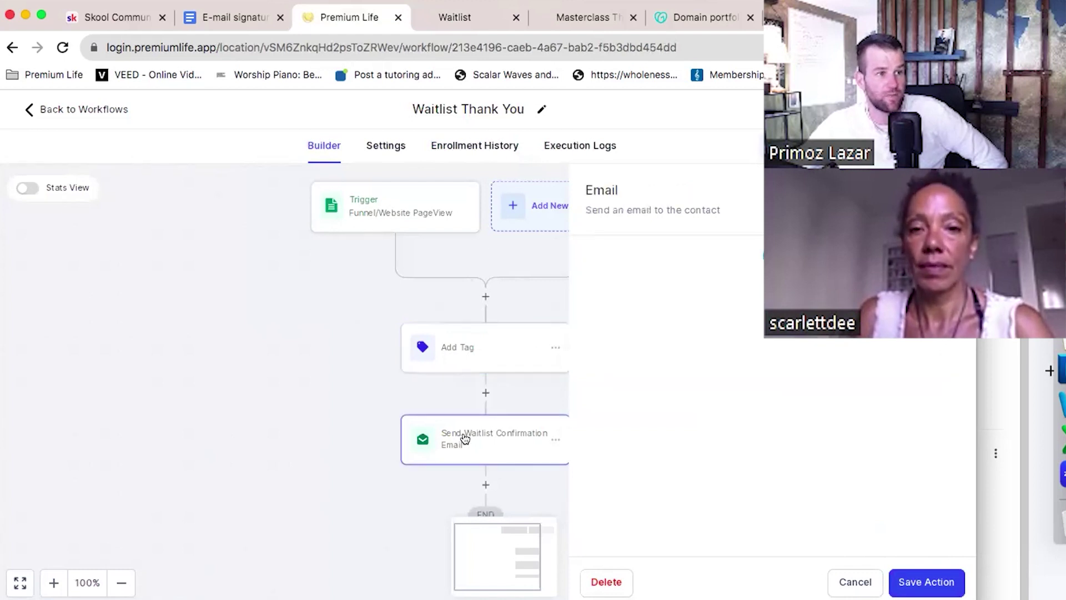
scroll(577, 416, "down", 5)
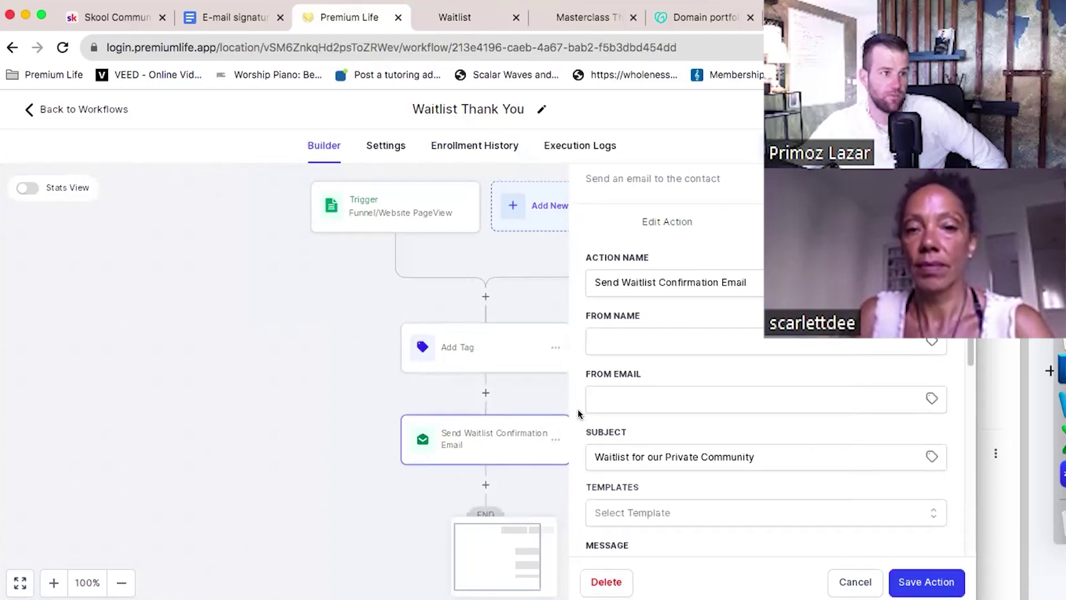
scroll(578, 414, "down", 2)
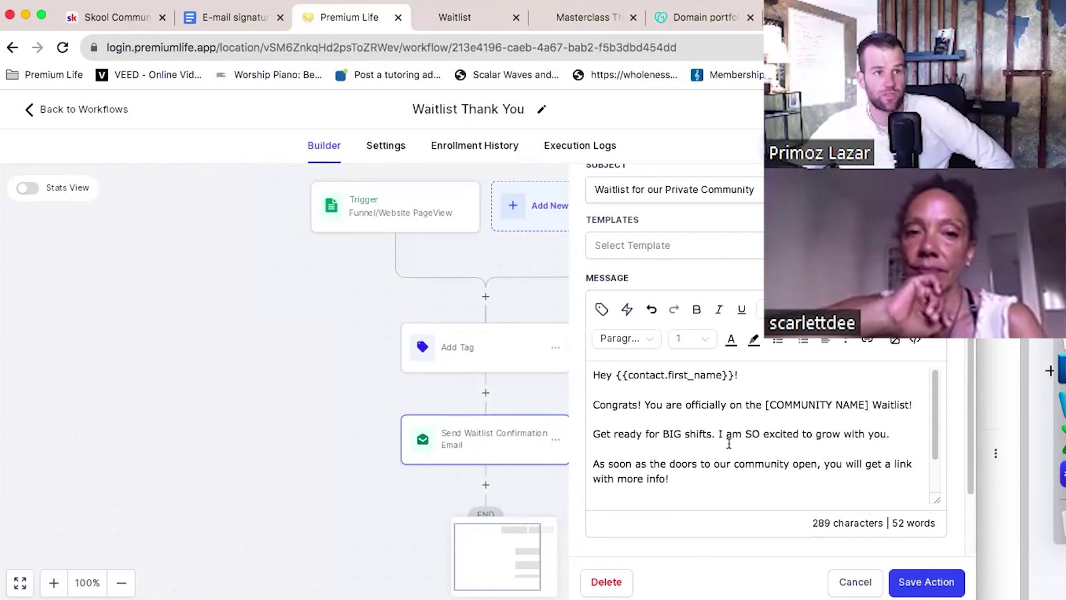
scroll(698, 473, "down", 2)
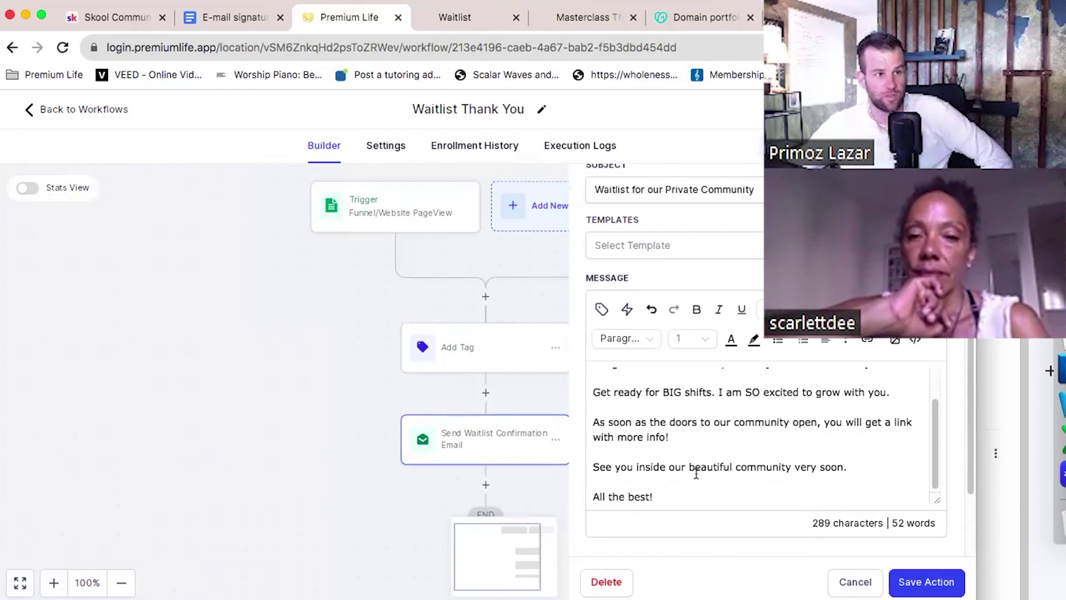
scroll(696, 473, "up", 2)
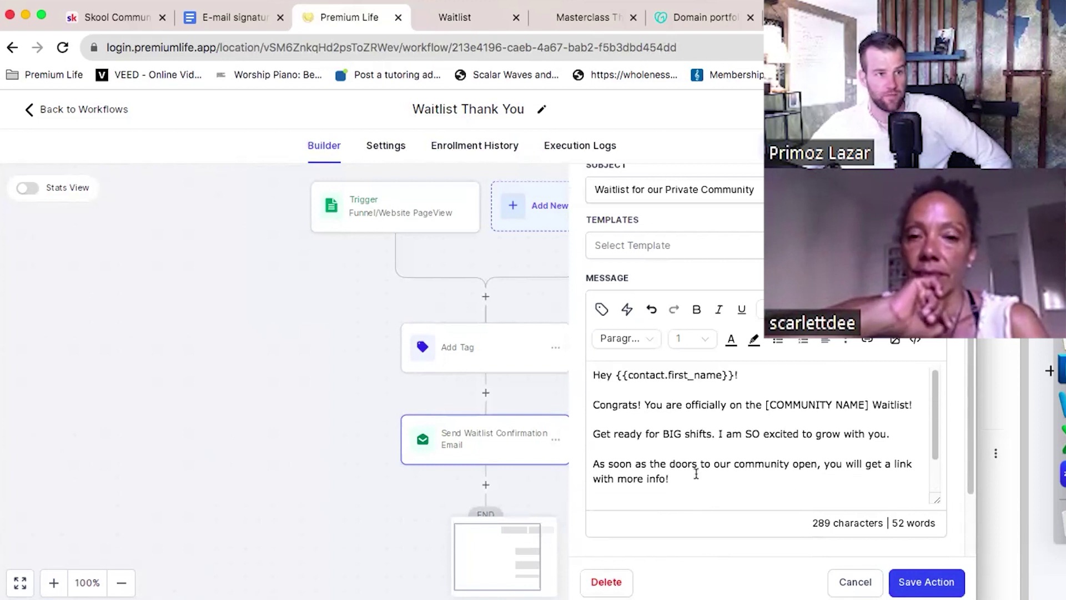
left_click(853, 583)
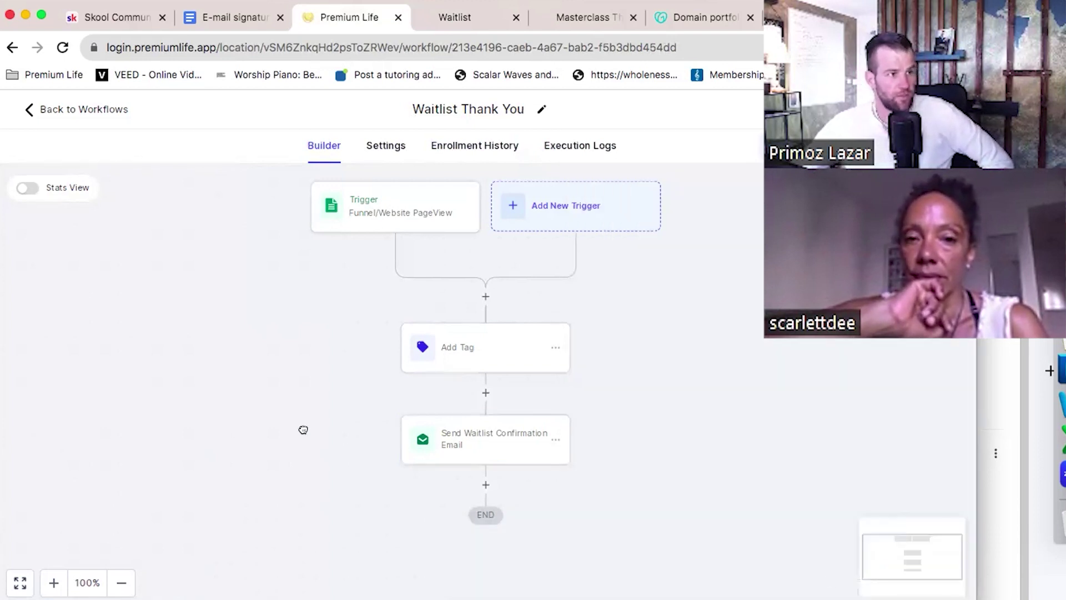
Save the Waitlist Thank You workflow instead of discarding its changes, and return to the workflow list.
left_click(34, 109)
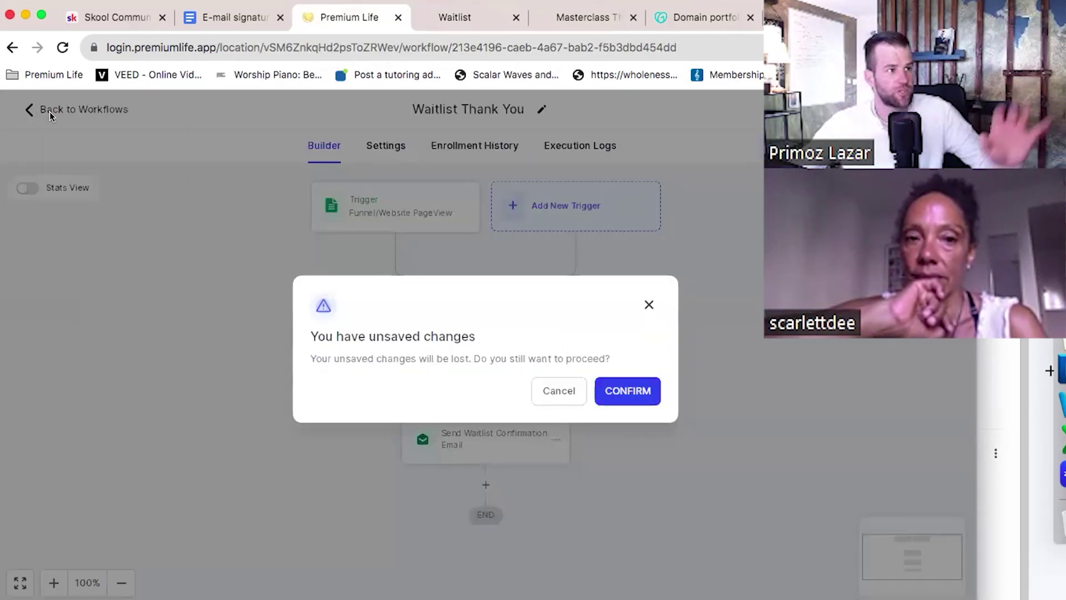
left_click(544, 389)
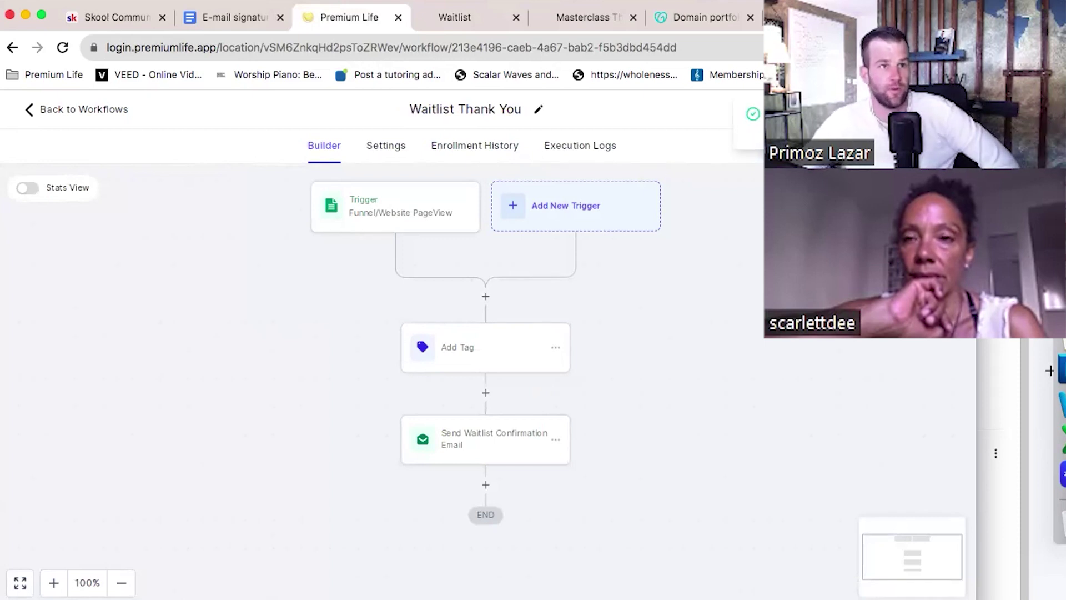
left_click(85, 110)
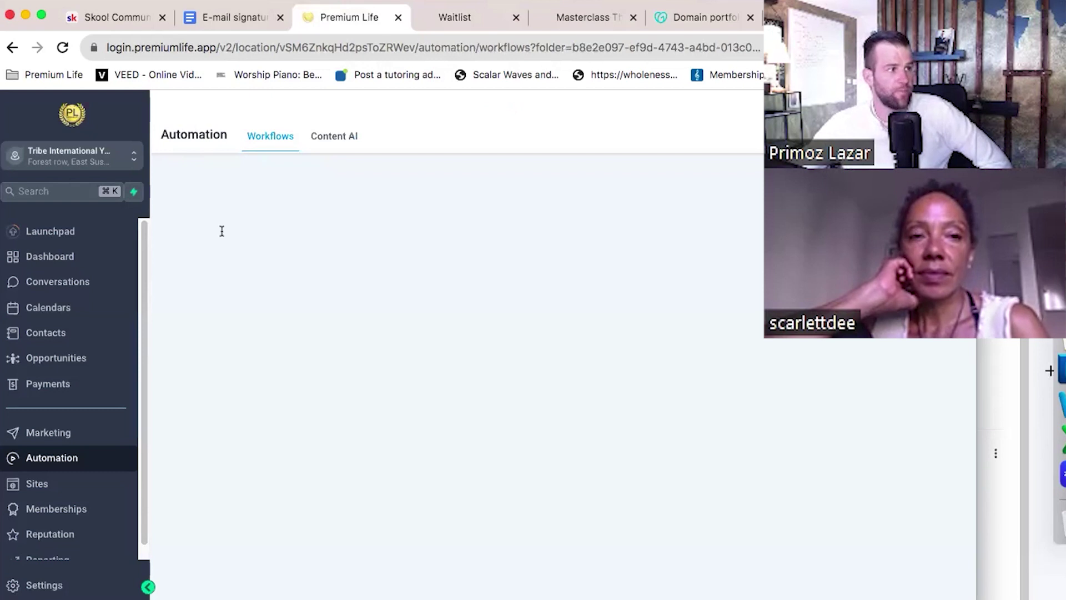
View the Calendars section of the account.
left_click(52, 311)
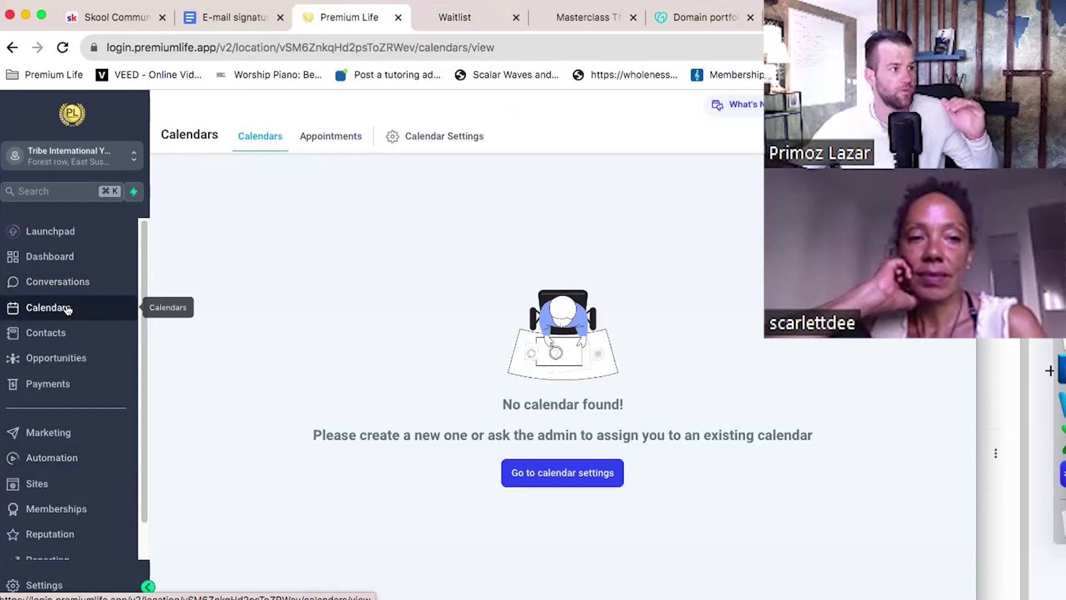
scroll(67, 310, "down", 1)
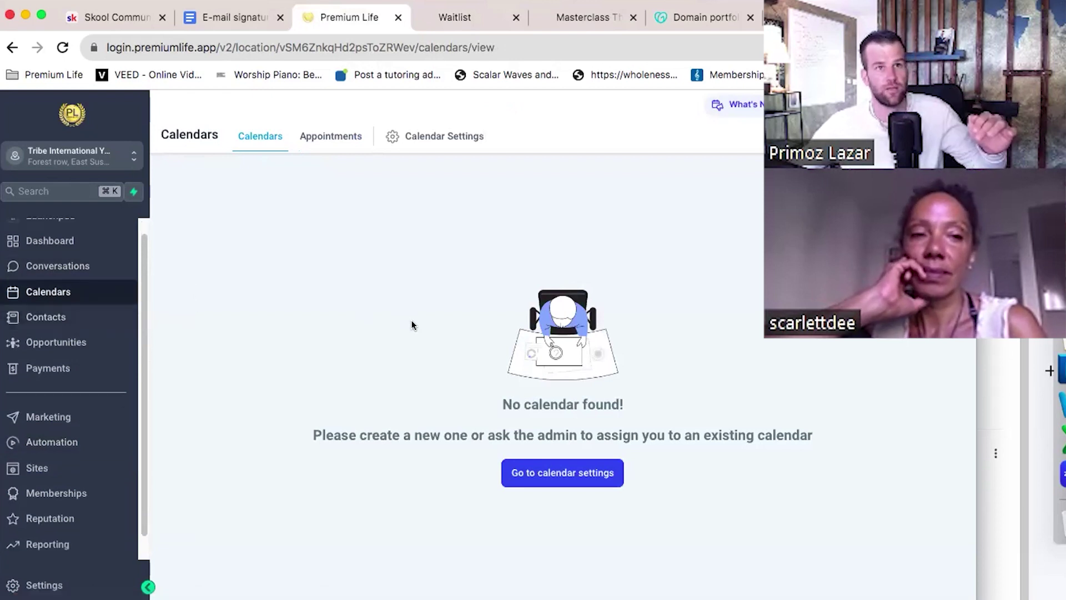
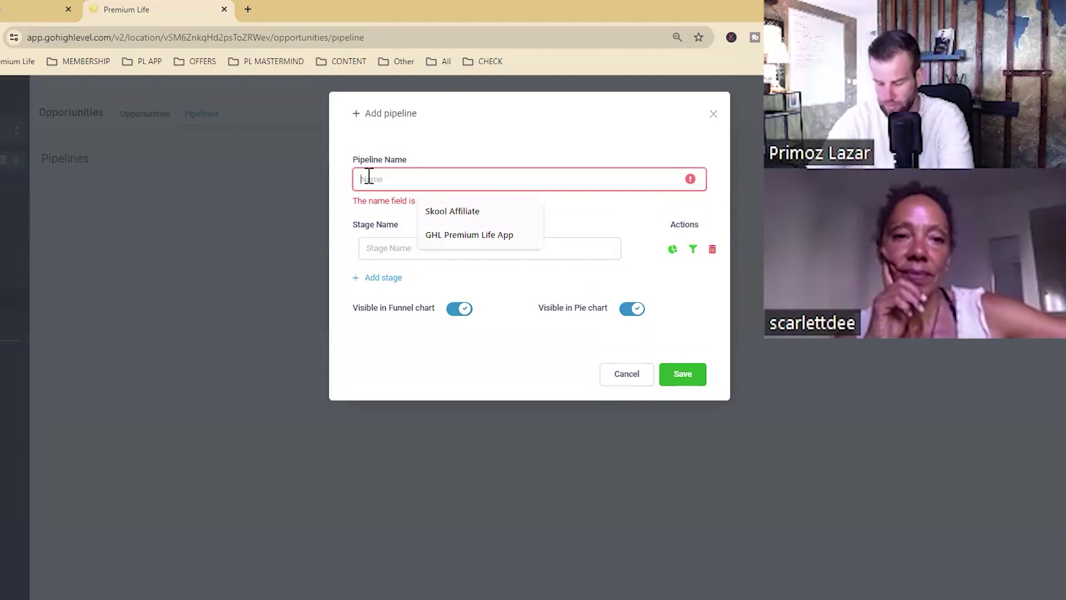
Name the new opportunities pipeline 1-1 Coaching.
type("High t")
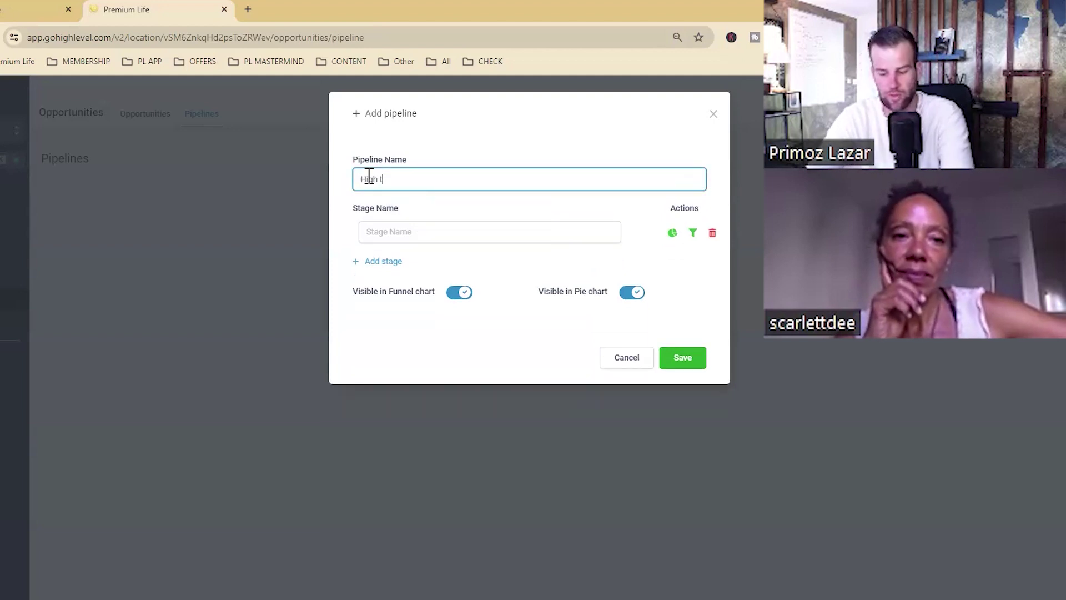
type("icket")
key("ctrl+a")
type("1")
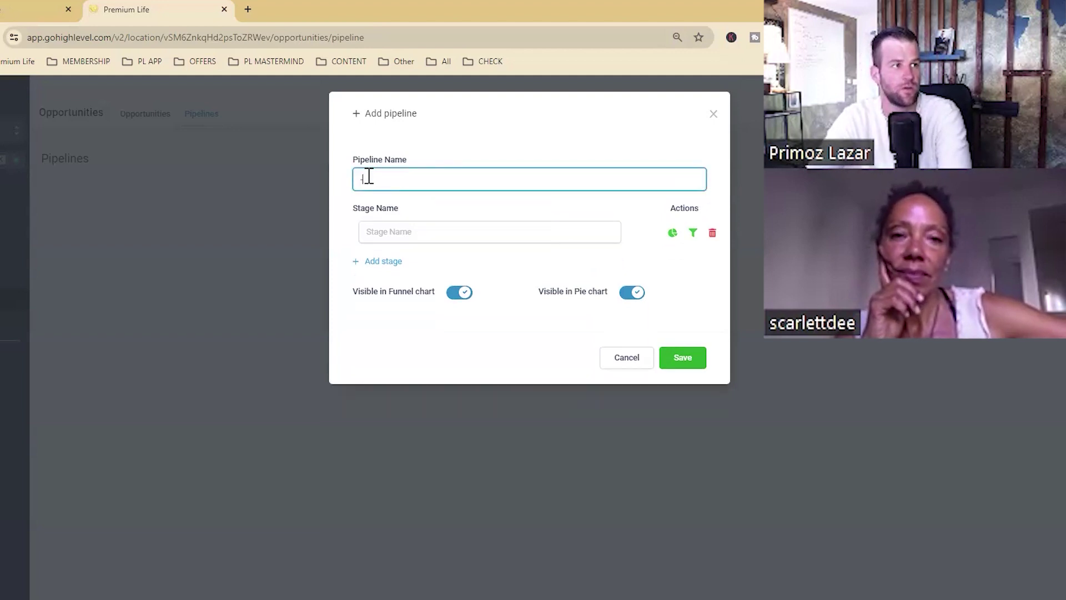
key("BackSpace")
type("1:1 Coaching")
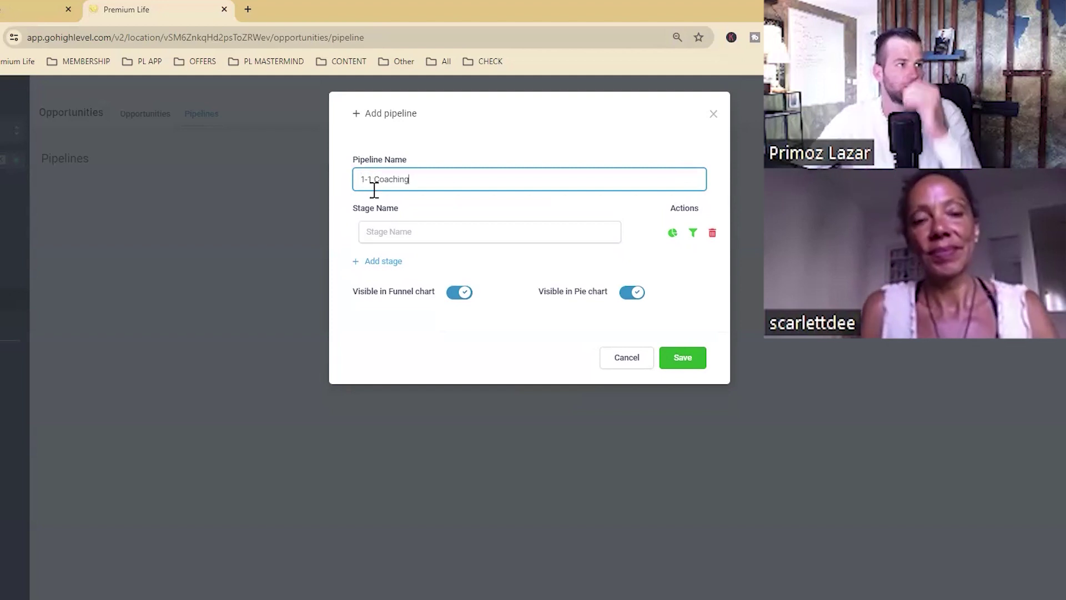
Give the 1-1 Coaching pipeline the stages Interested, Maybe interested and Customer, and save it.
left_click(386, 230)
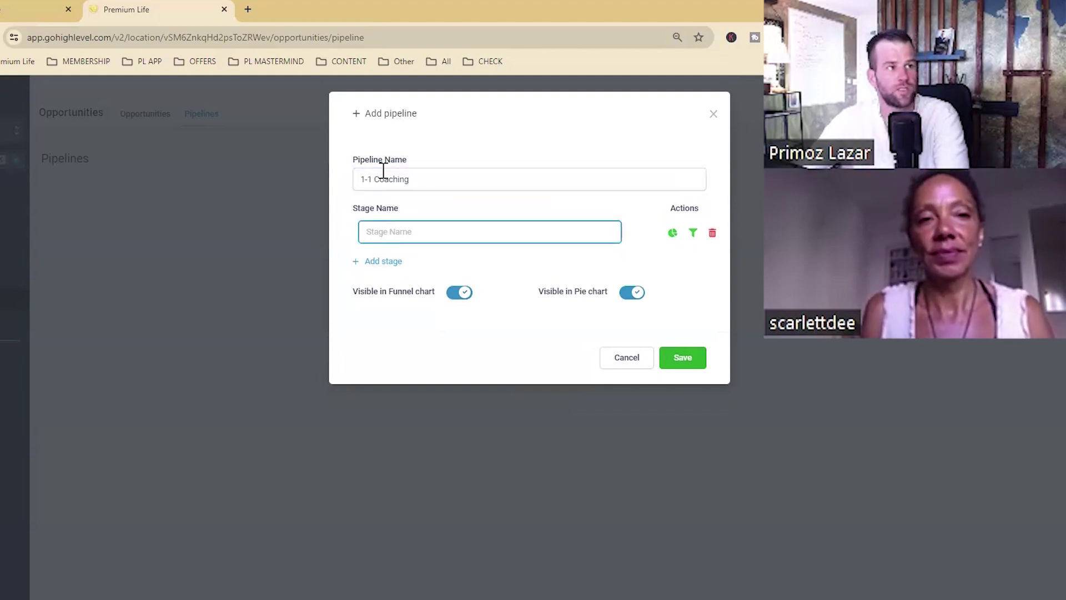
type("Interested")
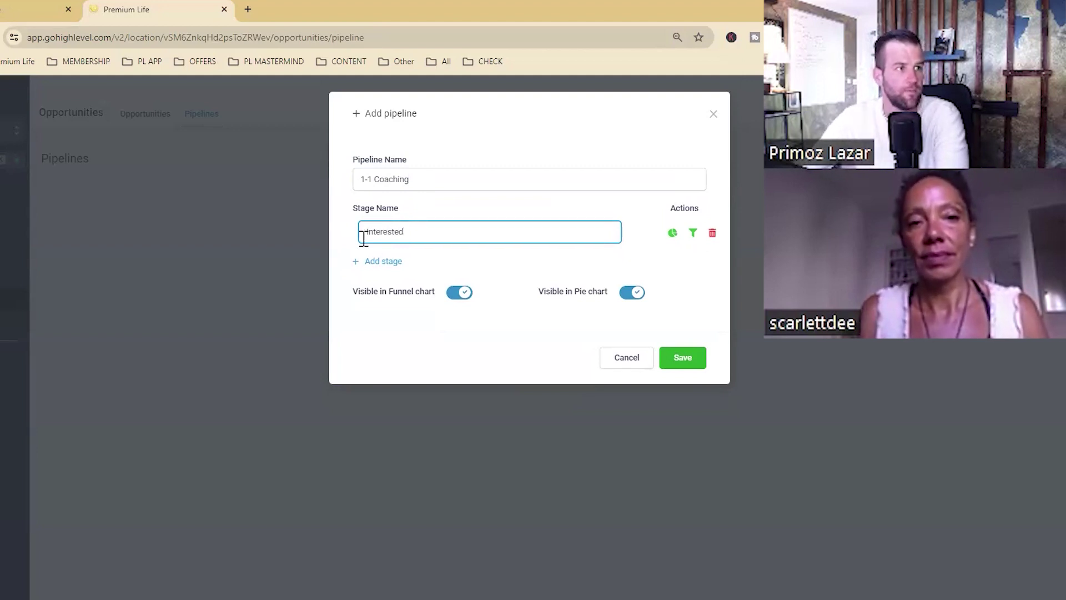
left_click(383, 261)
left_click(398, 264)
type("Maybe interested")
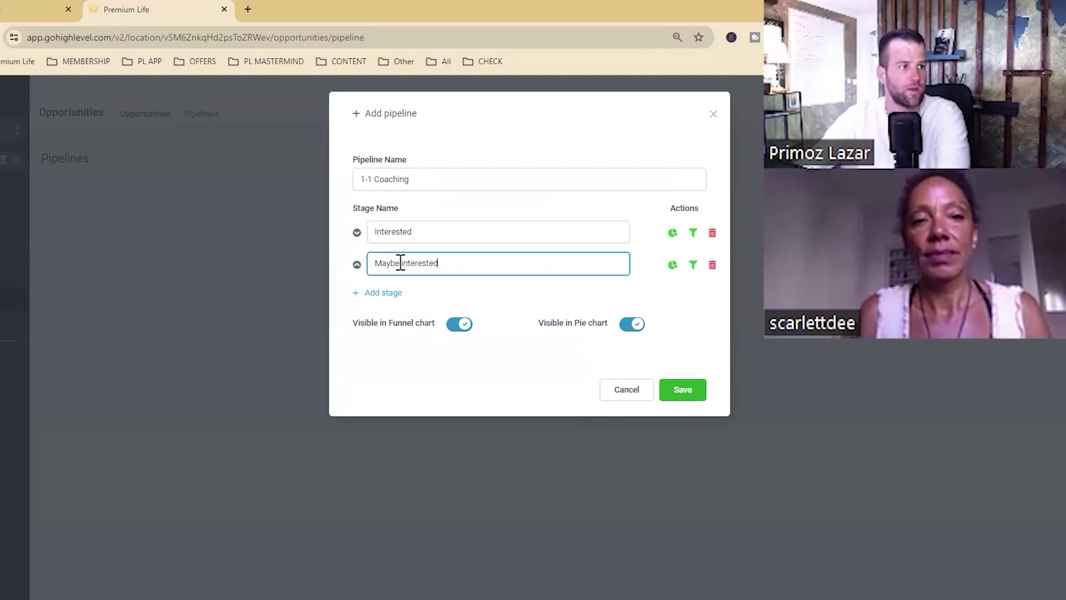
left_click(397, 299)
left_click(397, 298)
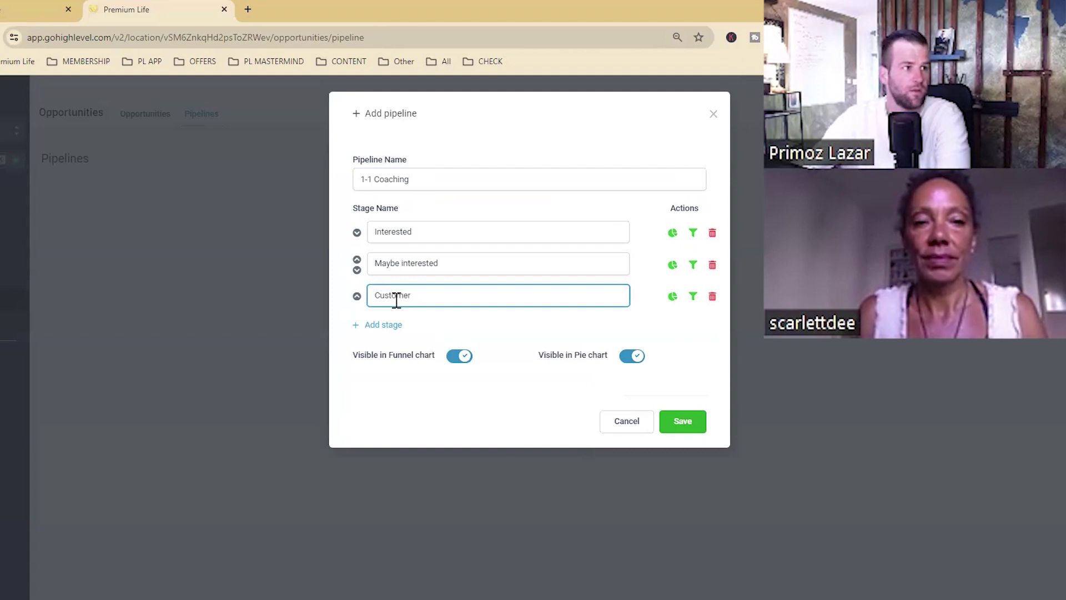
left_click(436, 322)
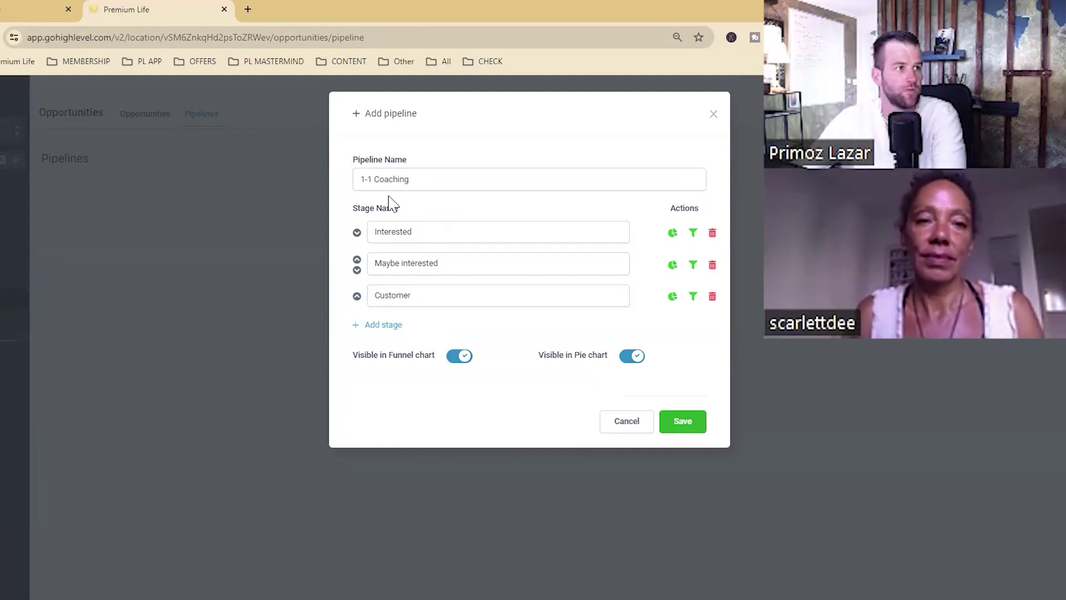
left_click(685, 428)
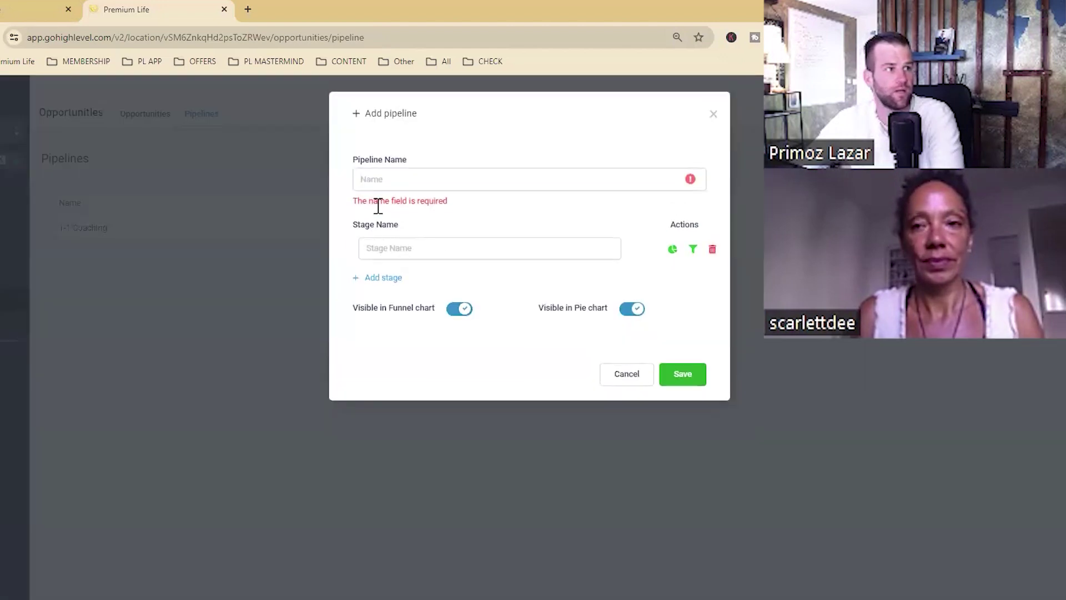
Name a second new pipeline BC Membership and make Maybe interested its first stage.
left_click(383, 181)
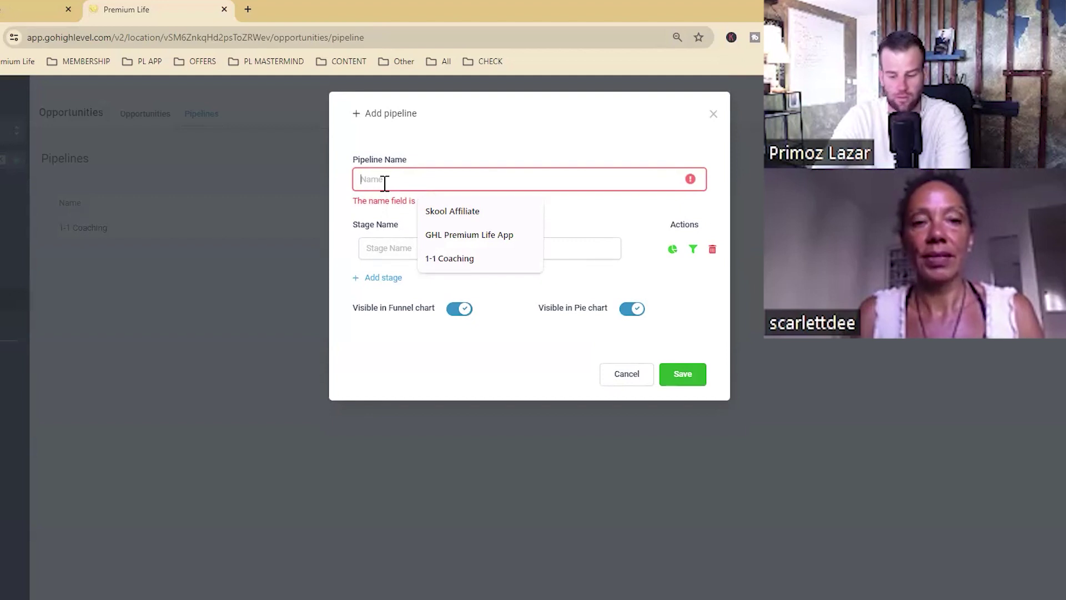
type("BC")
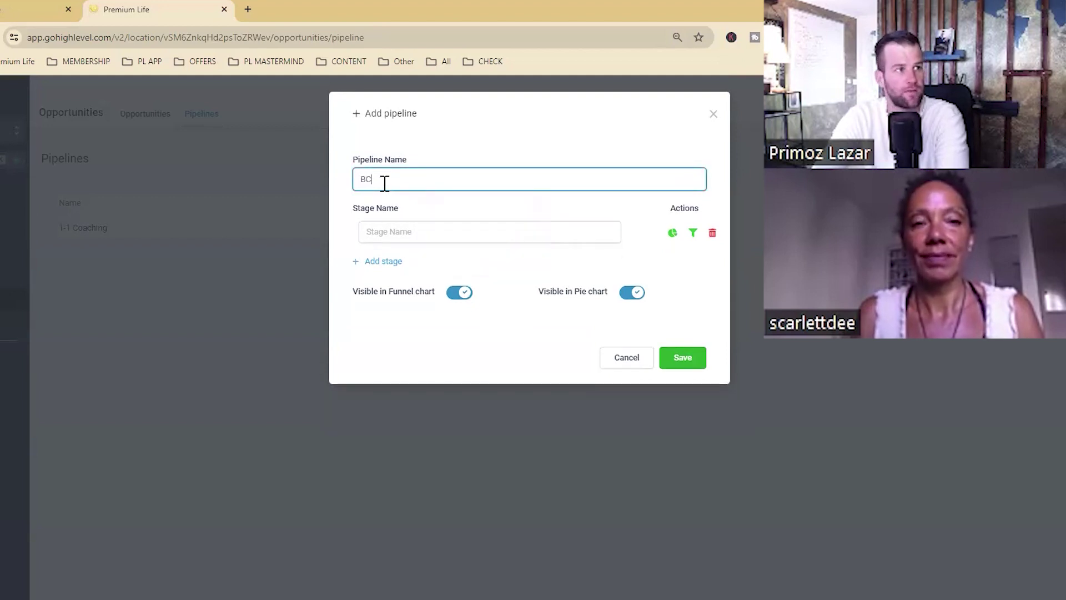
type(" Membership")
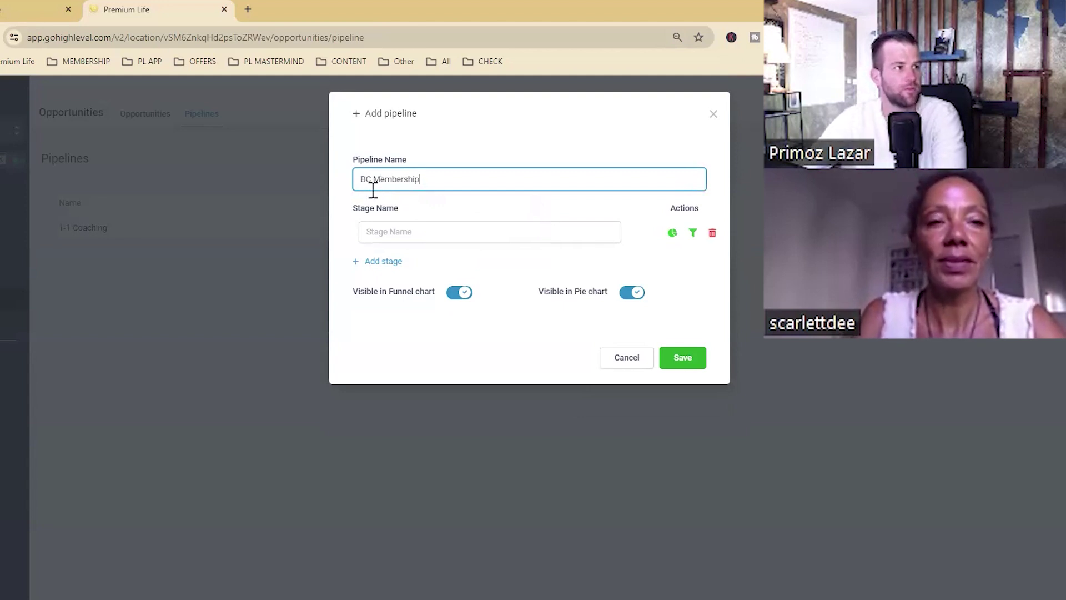
left_click(392, 235)
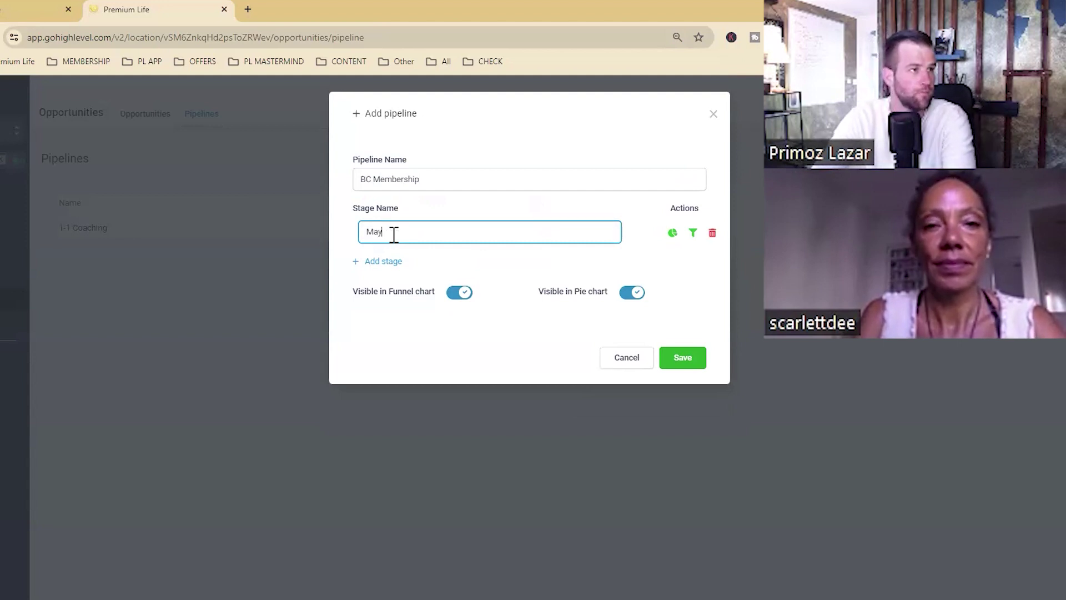
type("Maybe Interested")
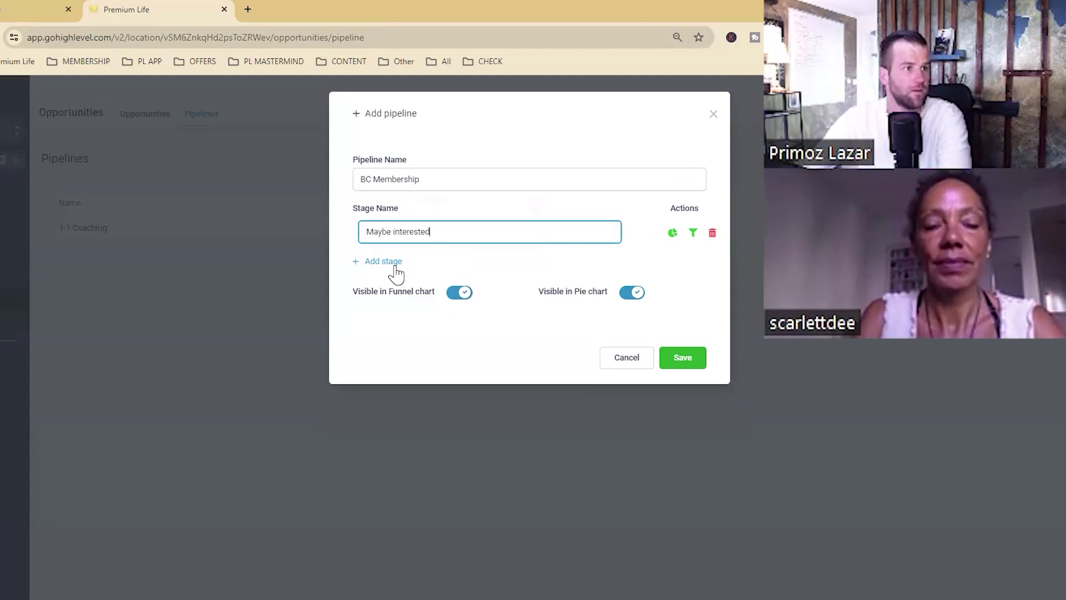
Add the stages Interested and Member to the BC Membership pipeline and save it.
left_click(395, 265)
left_click(396, 264)
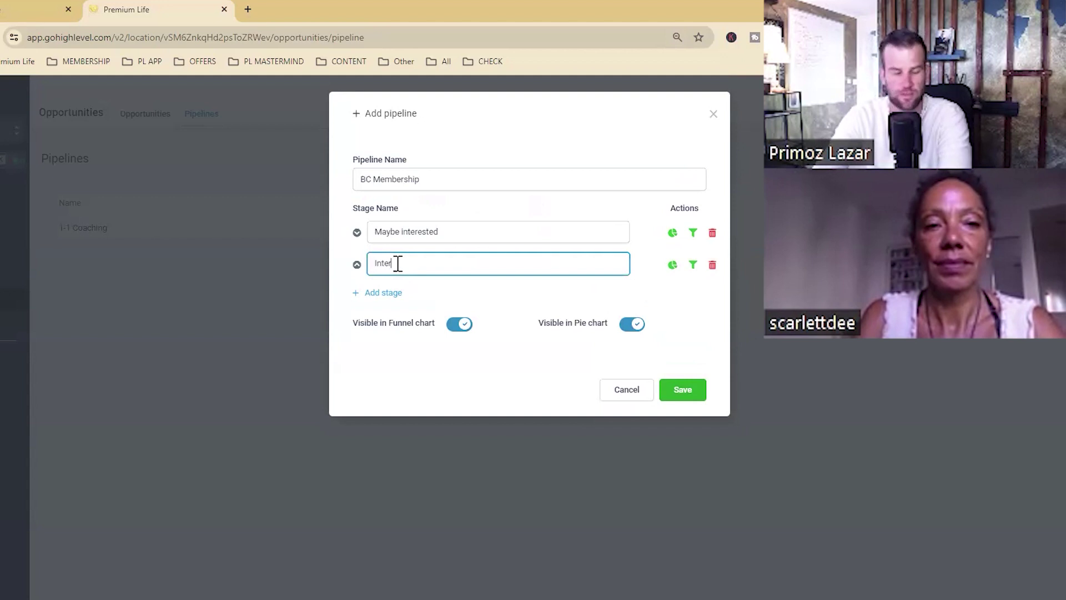
type("Interested")
left_click(398, 293)
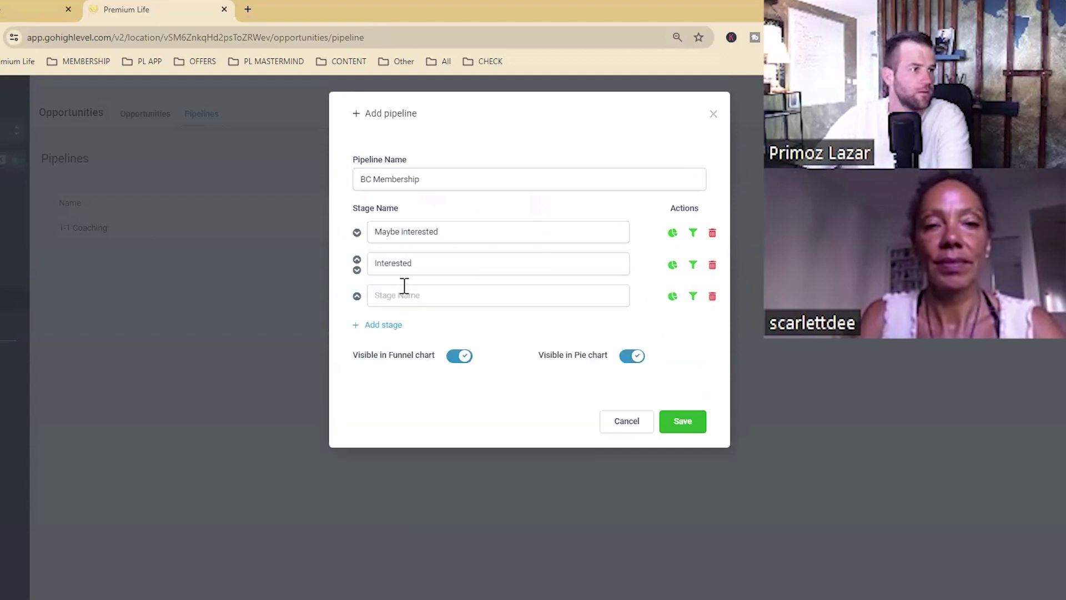
left_click(404, 293)
type("Members")
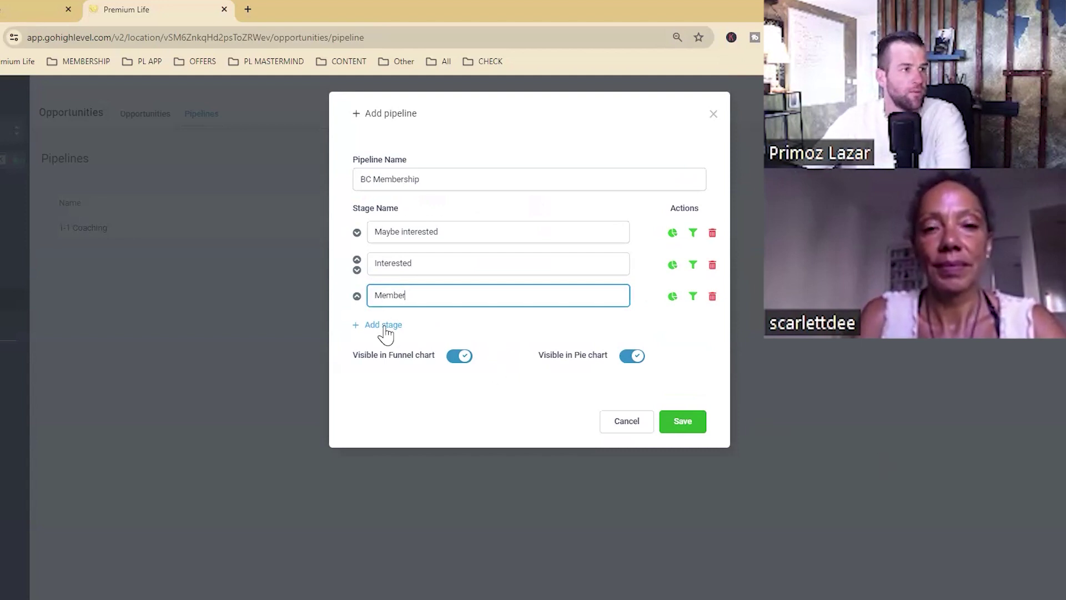
left_click(418, 315)
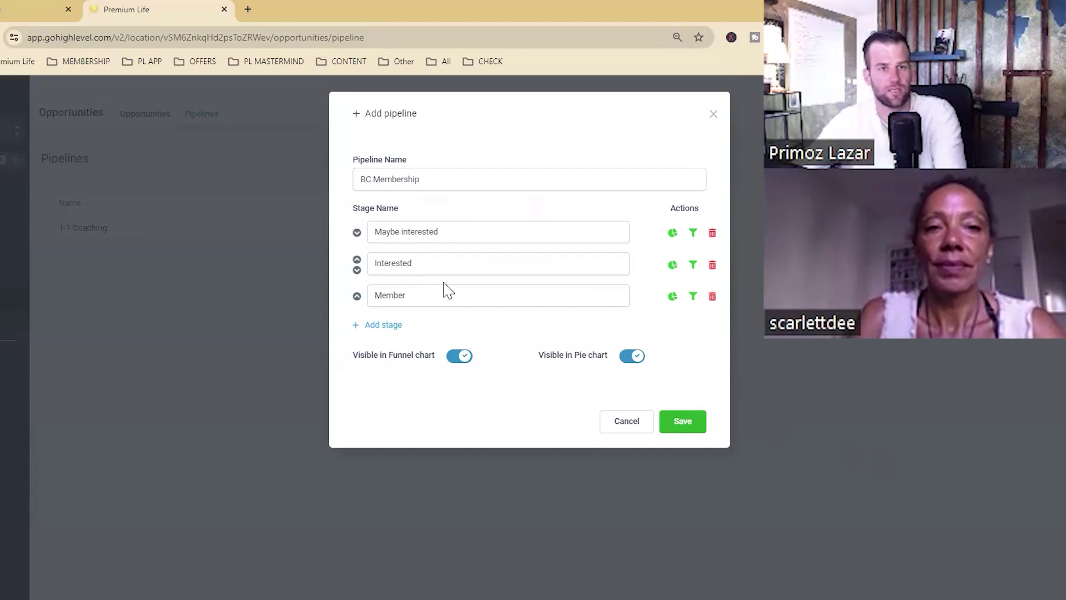
left_click(670, 417)
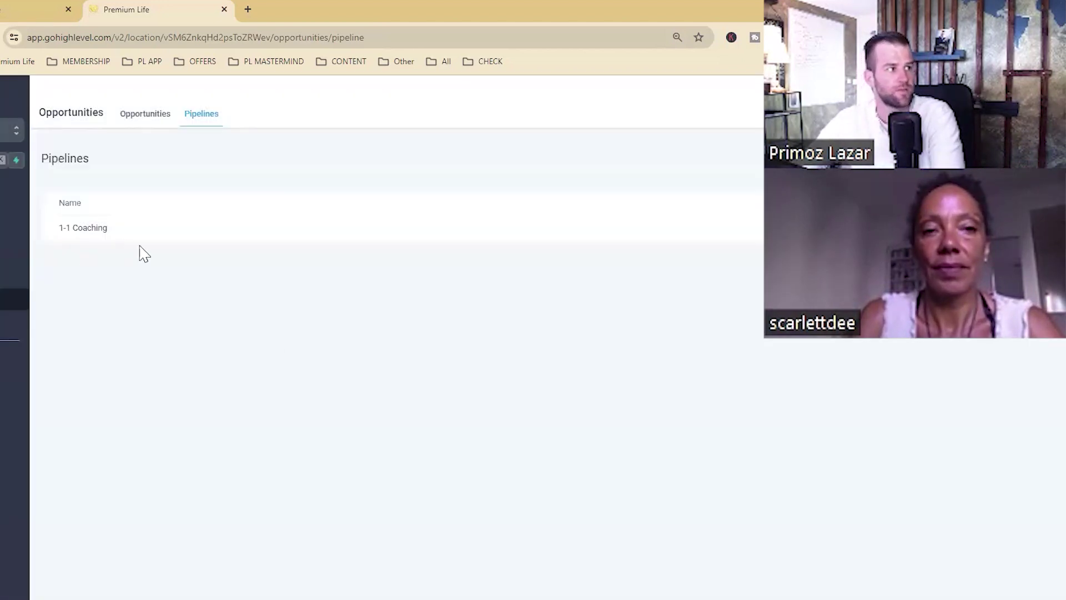
View the opportunities board for the BC Membership pipeline, and switch back to the 1-1 Coaching pipeline's stages.
left_click(145, 115)
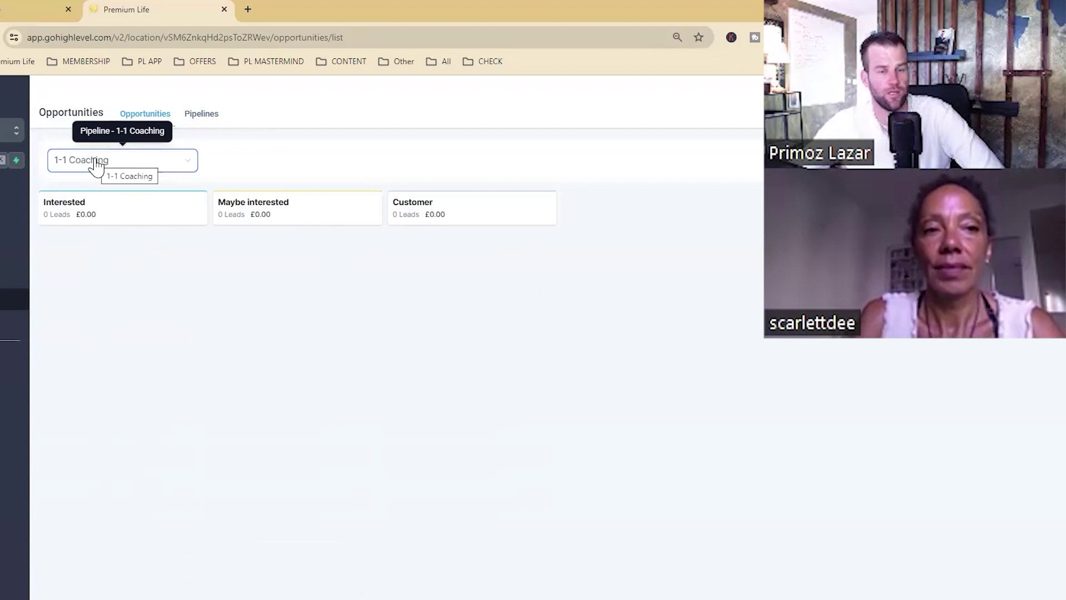
left_click(128, 160)
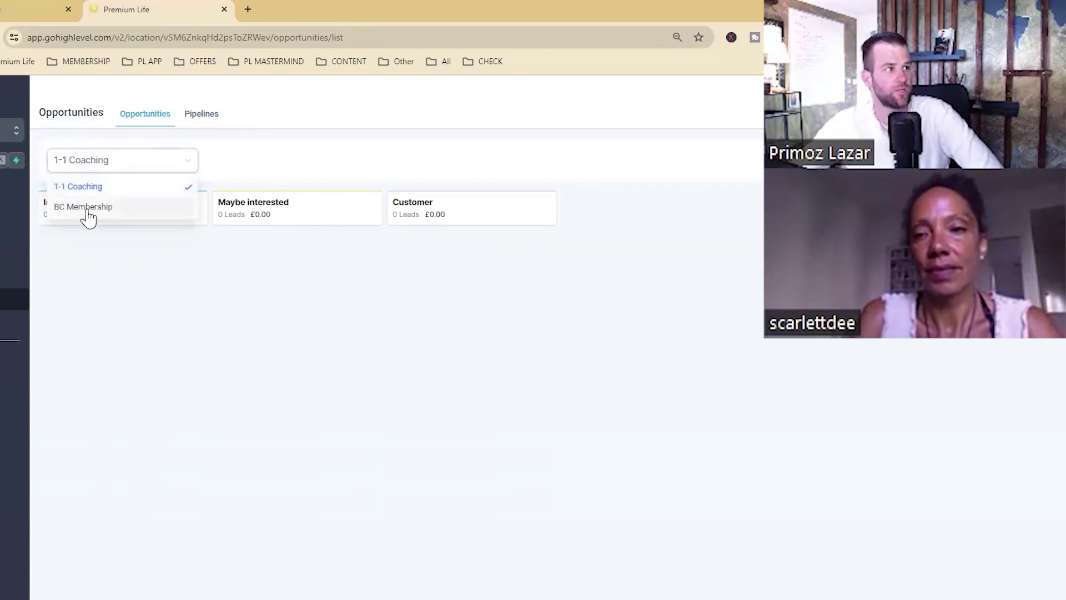
left_click(86, 207)
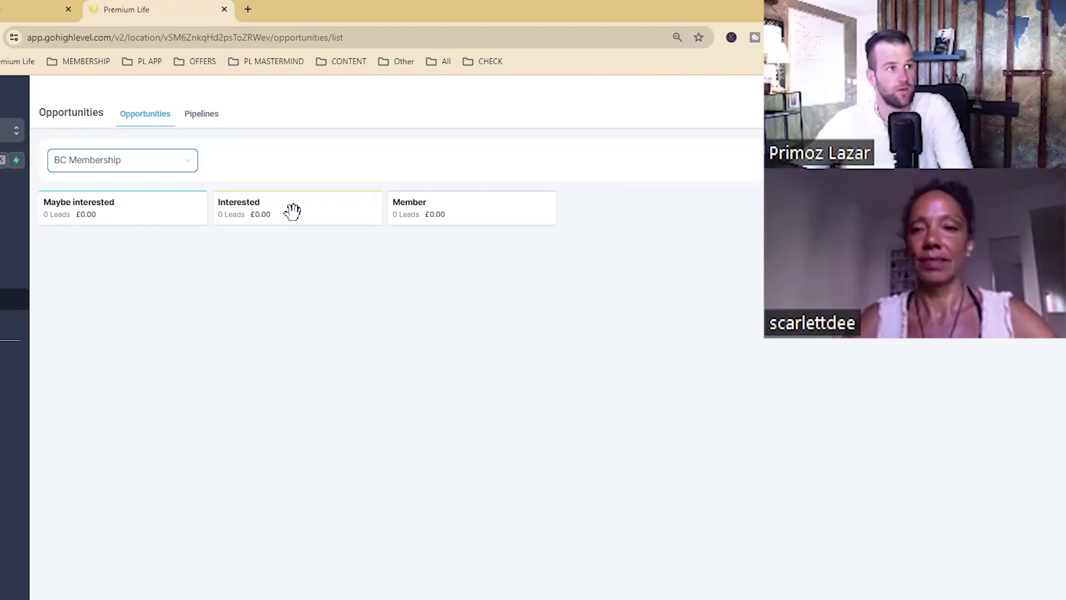
left_click(126, 253)
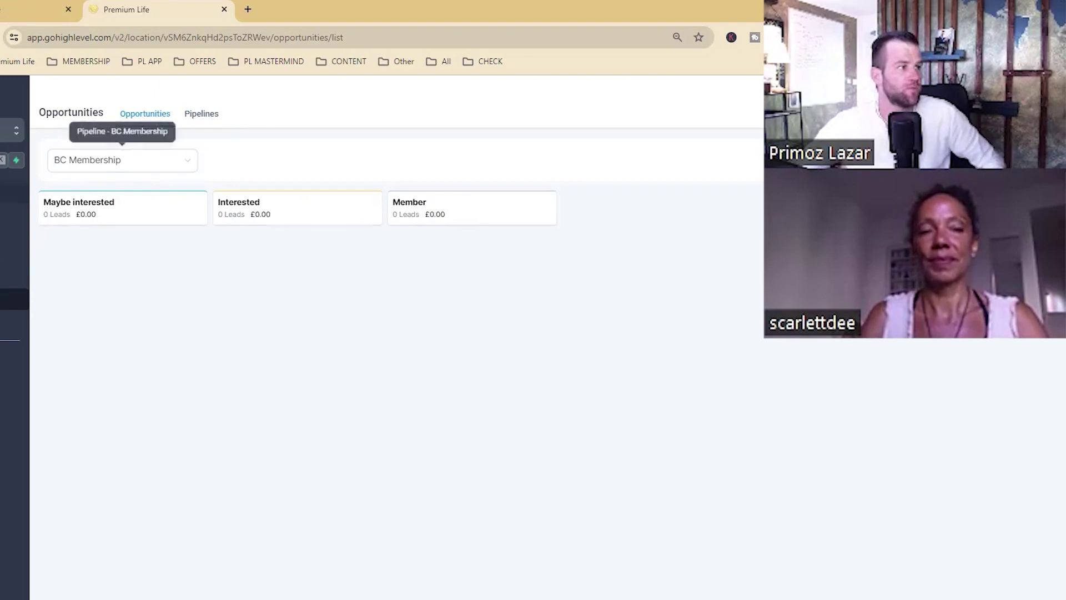
left_click(111, 160)
left_click(92, 185)
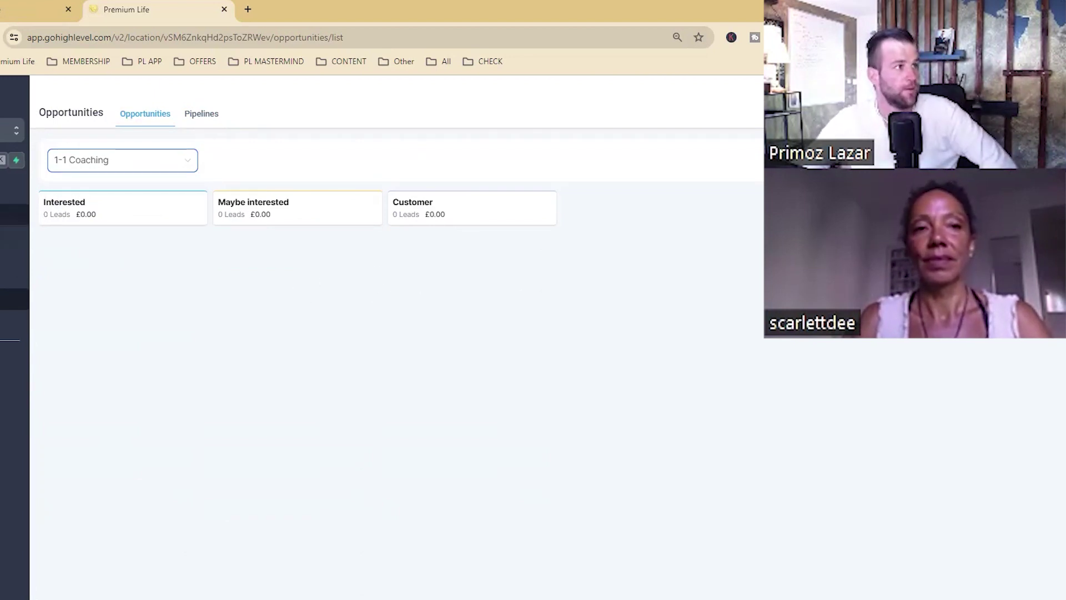
Look over the account Dashboard, including its opportunity, funnel and stage distribution charts.
left_click(15, 214)
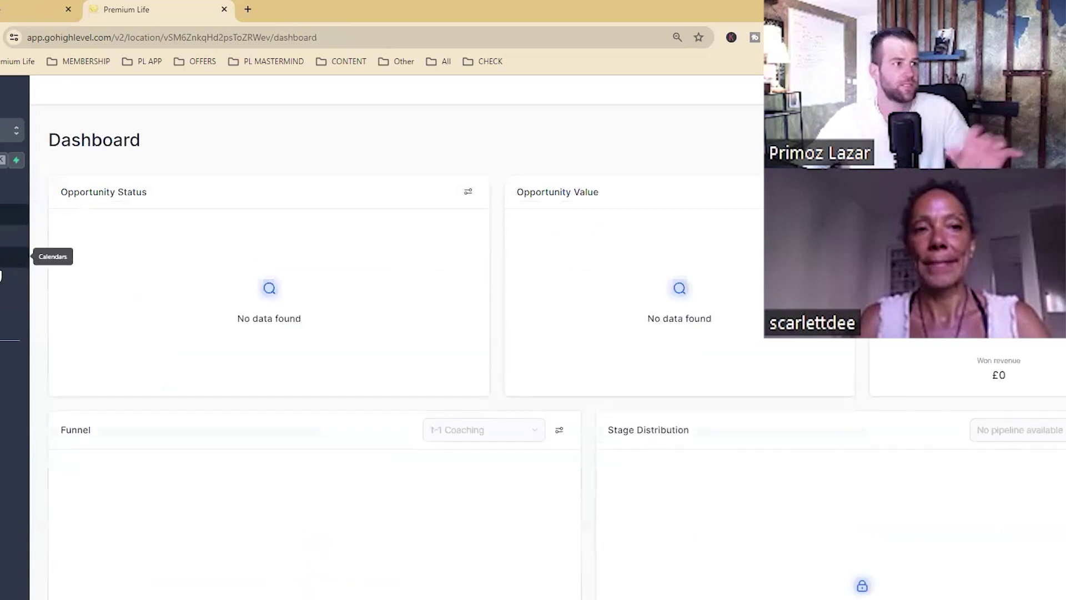
scroll(477, 290, "down", 2)
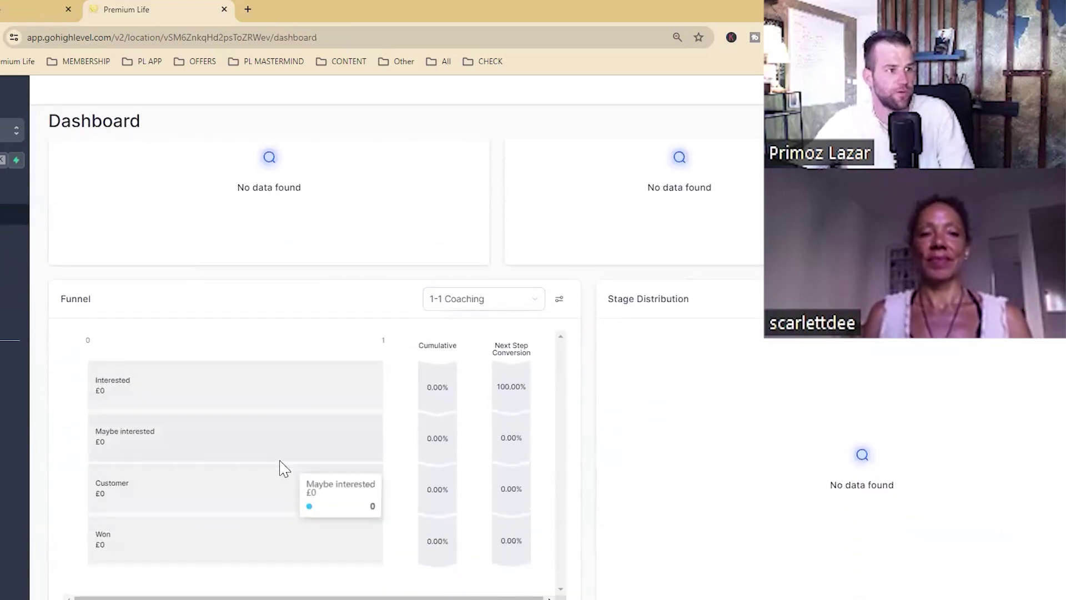
scroll(324, 510, "down", 3)
scroll(343, 478, "up", 5)
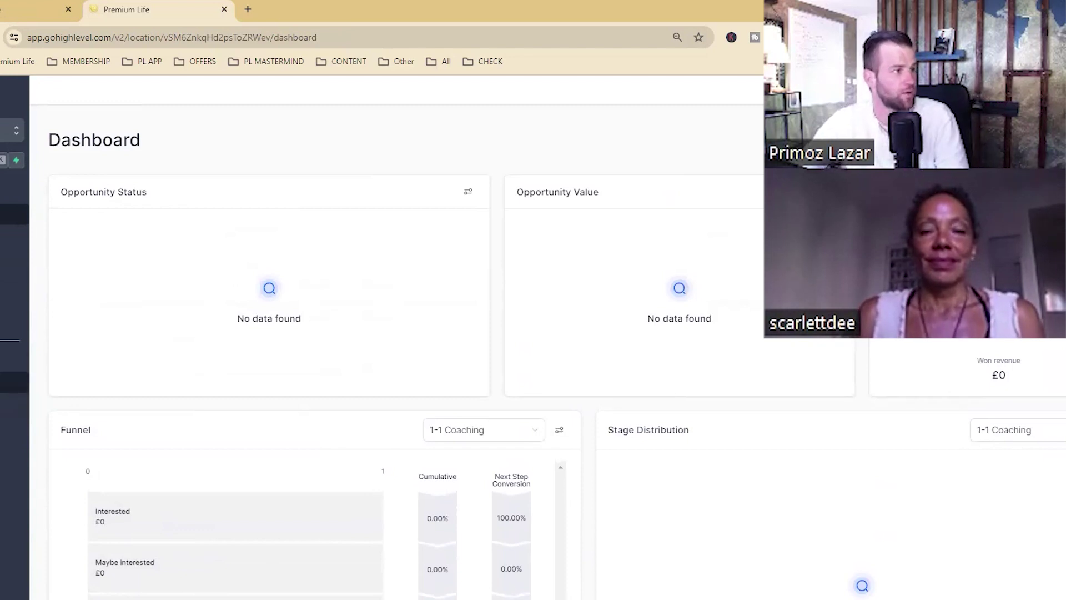
View the Social Planner in the Marketing section and the unread list in the Conversations section.
left_click(14, 360)
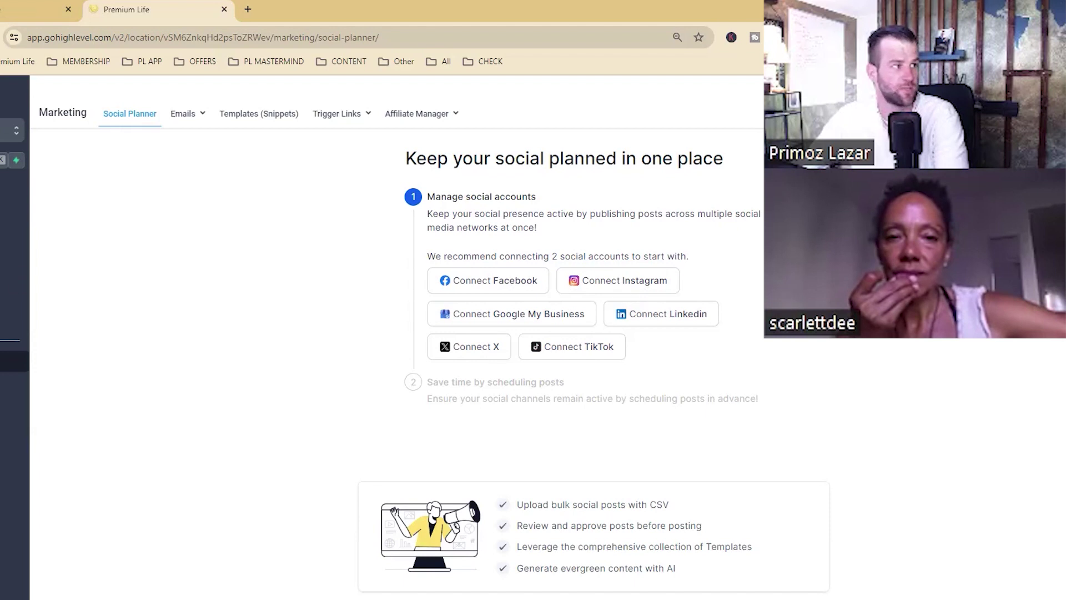
left_click(16, 235)
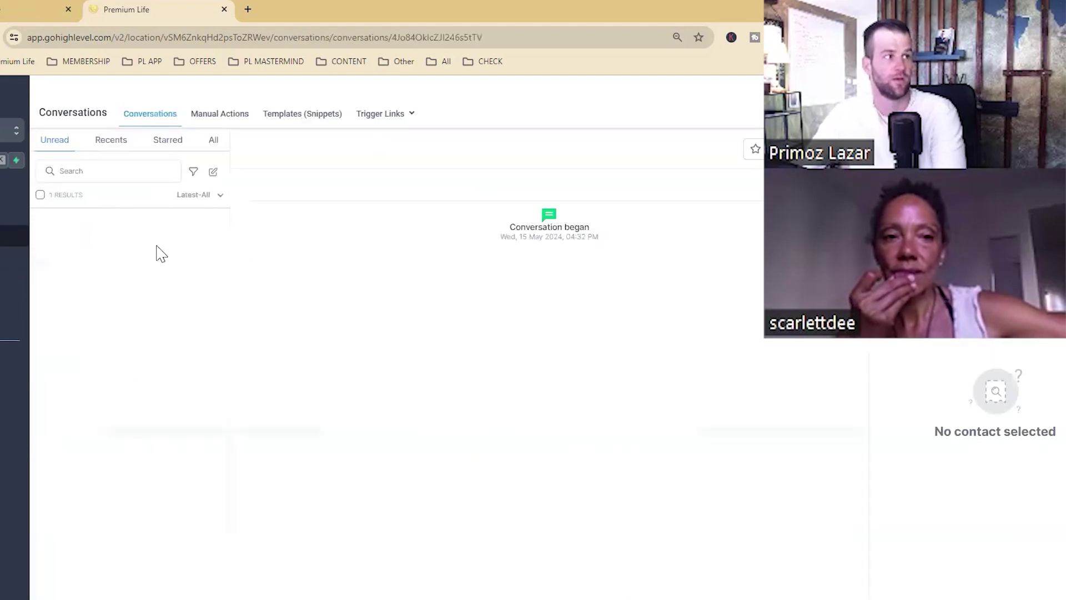